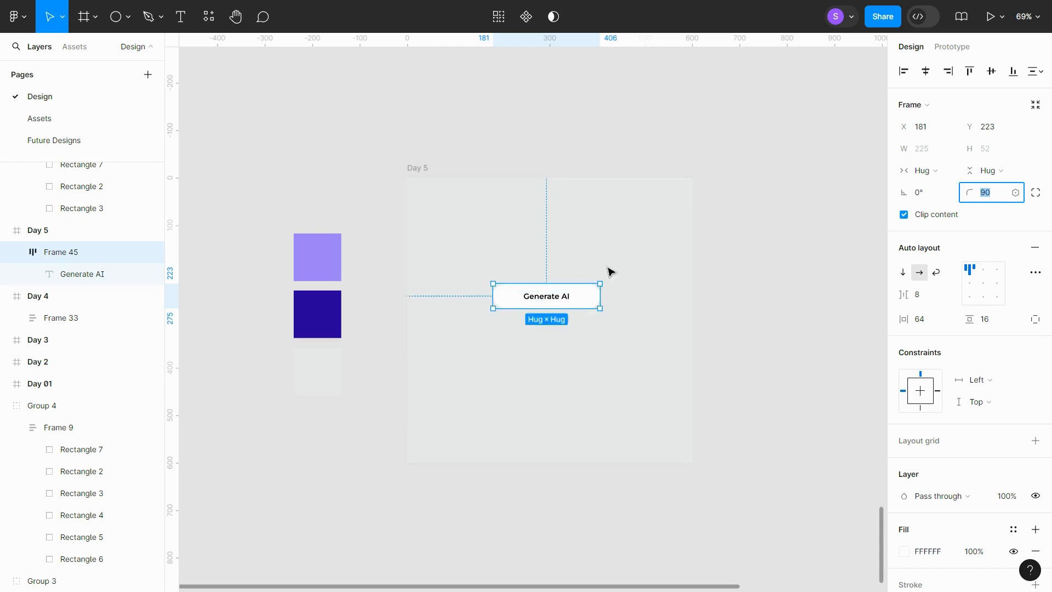
pyautogui.click(553, 297)
pyautogui.click(545, 293)
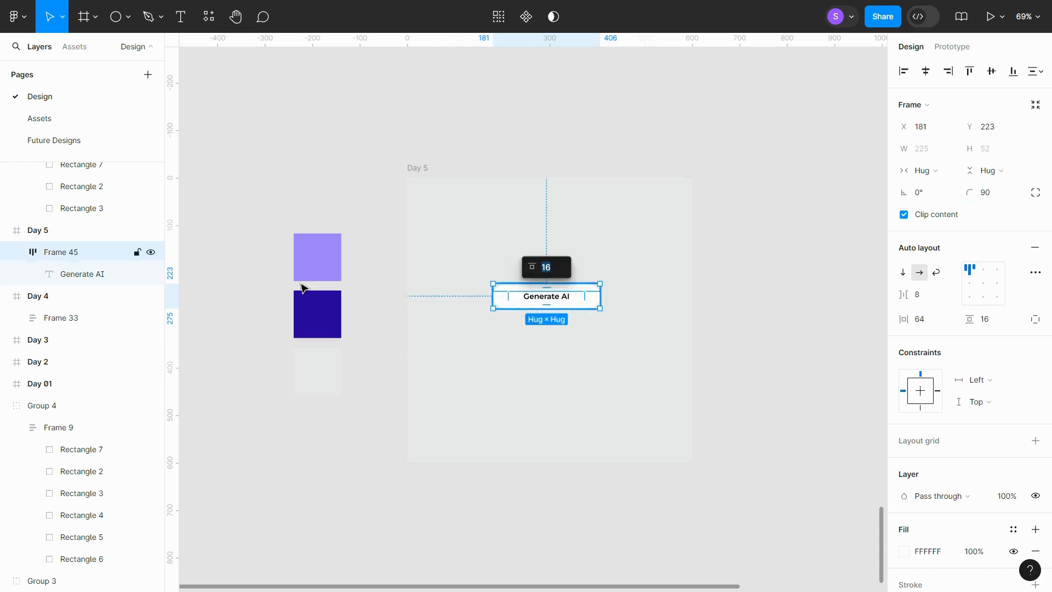
pyautogui.click(88, 275)
pyautogui.click(87, 275)
# - Copy the sparkle icon frame from the Assets page and paste it into the Generate AI button on the Design page
pyautogui.scroll(5, 581, 303)
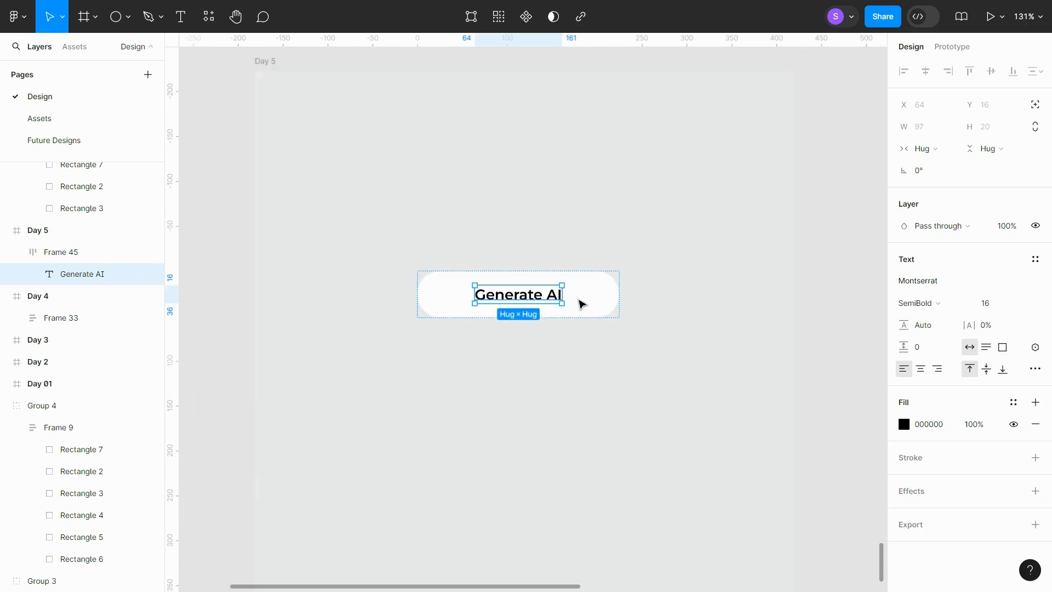
pyautogui.hscroll(-1, 582, 303)
pyautogui.click(622, 317)
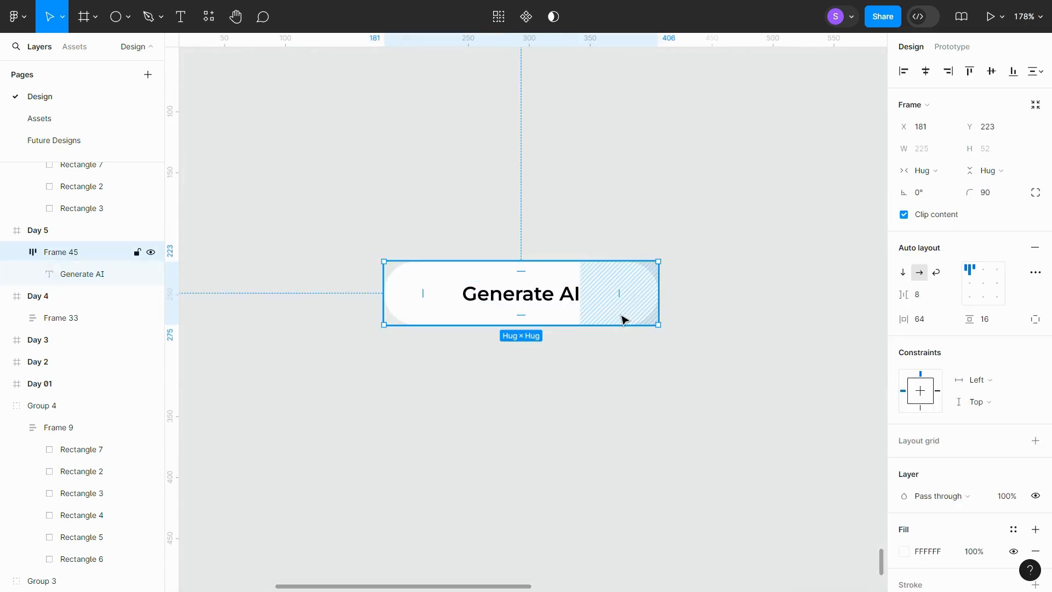
pyautogui.click(56, 128)
pyautogui.click(705, 181)
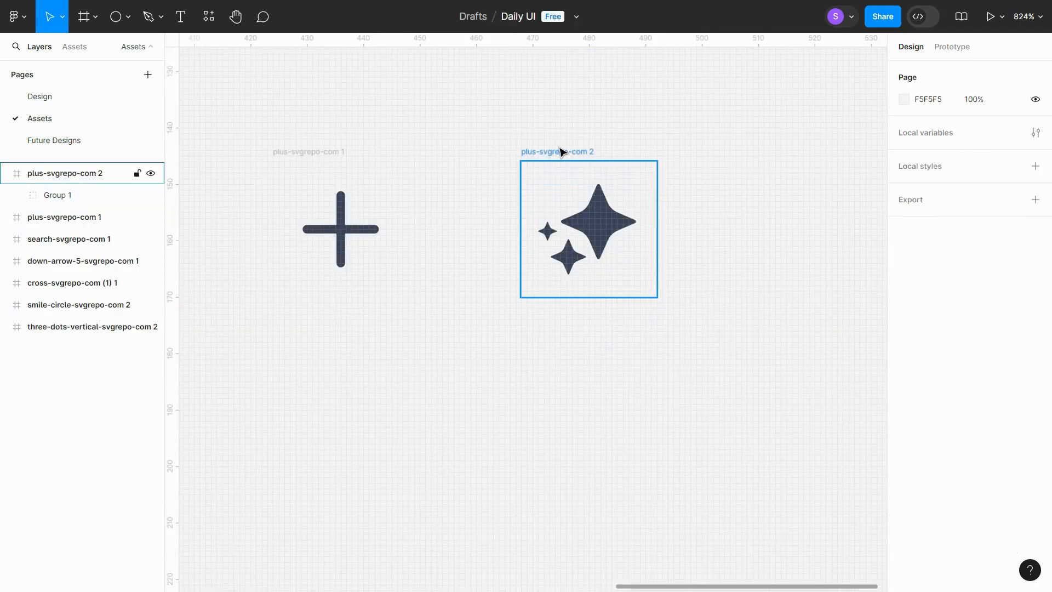
pyautogui.click(562, 152)
pyautogui.click(101, 98)
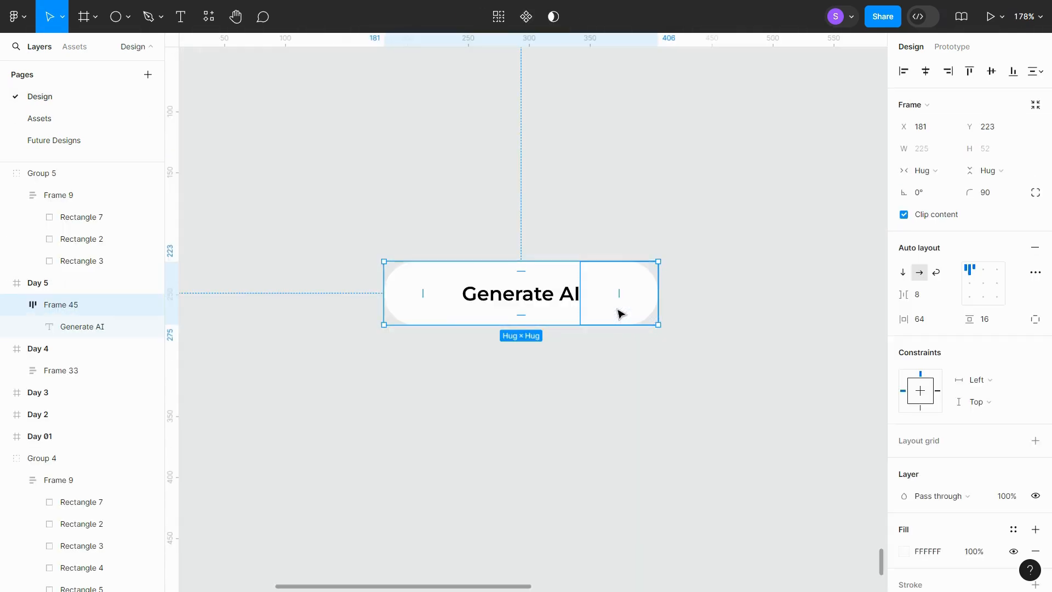
pyautogui.click(552, 313)
pyautogui.hotkey('ctrl', 'v')
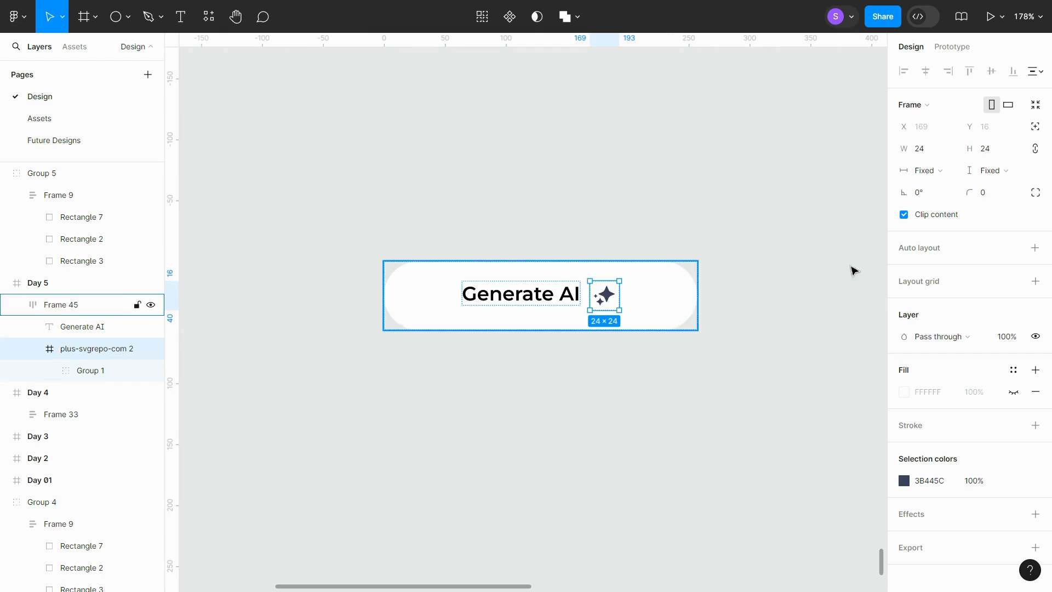
# - Resize the sparkle icon to 20 × 20 and align the button's auto layout contents to the centre
pyautogui.click(993, 149)
pyautogui.write('20')
pyautogui.press('Return')
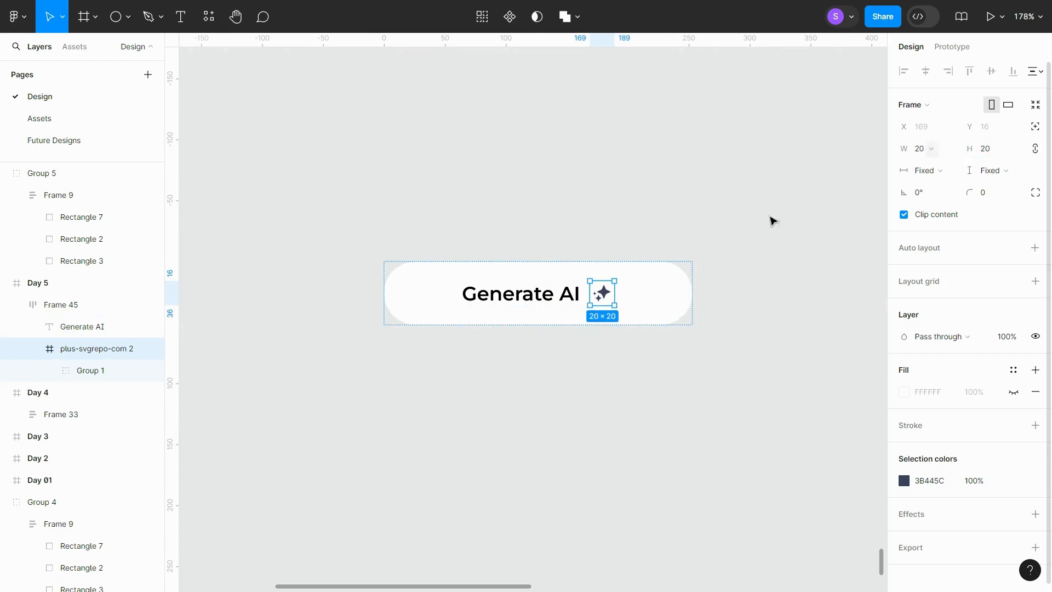
pyautogui.click(655, 306)
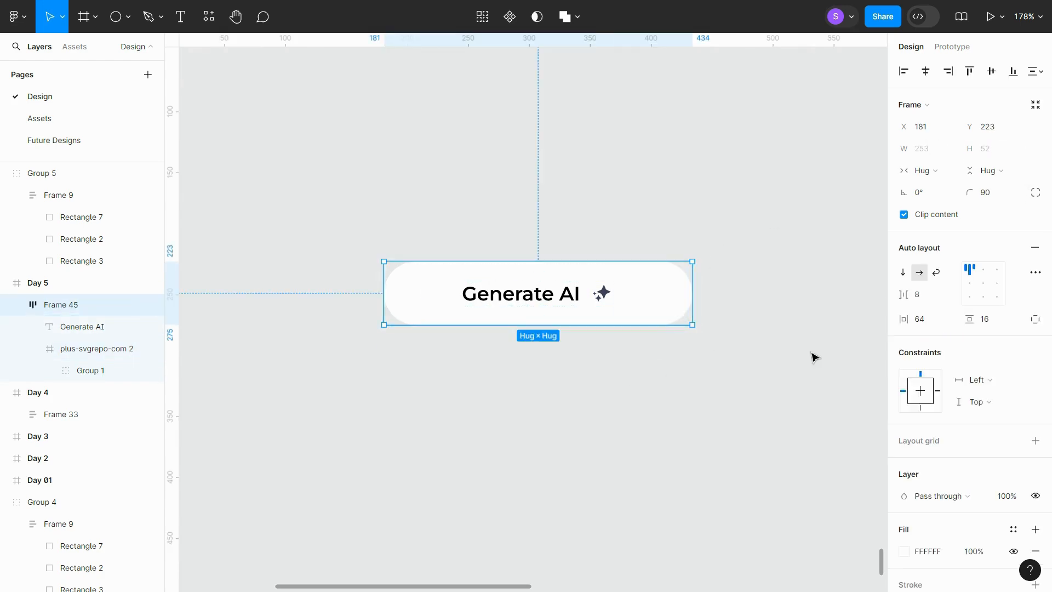
pyautogui.click(984, 283)
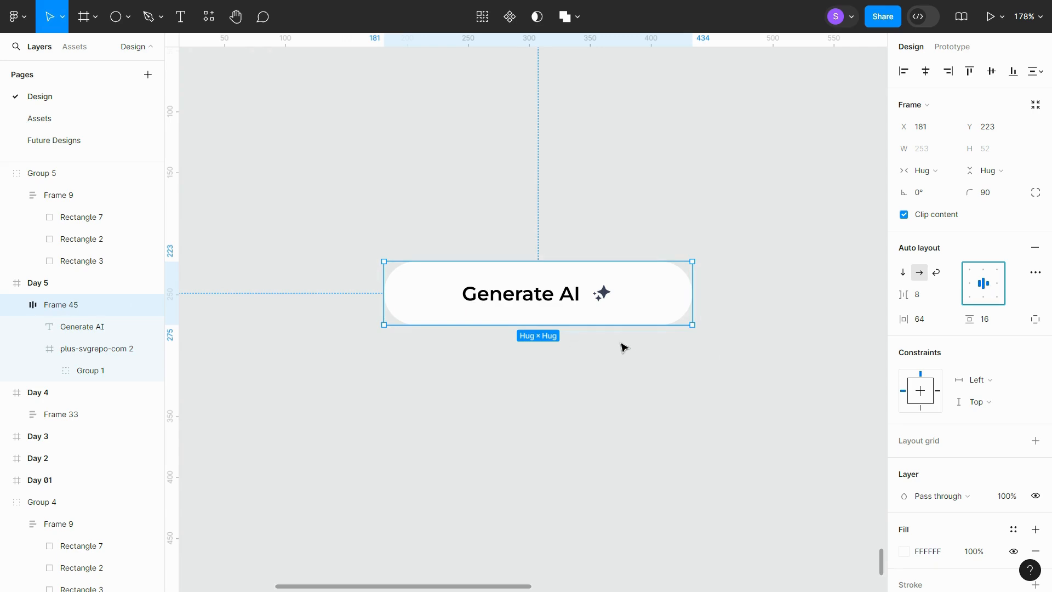
# - Change the button's fill to a linear gradient and sample the light purple swatch (A083F7) for its 0% stop
pyautogui.scroll(-2, 623, 354)
pyautogui.scroll(-3, 613, 350)
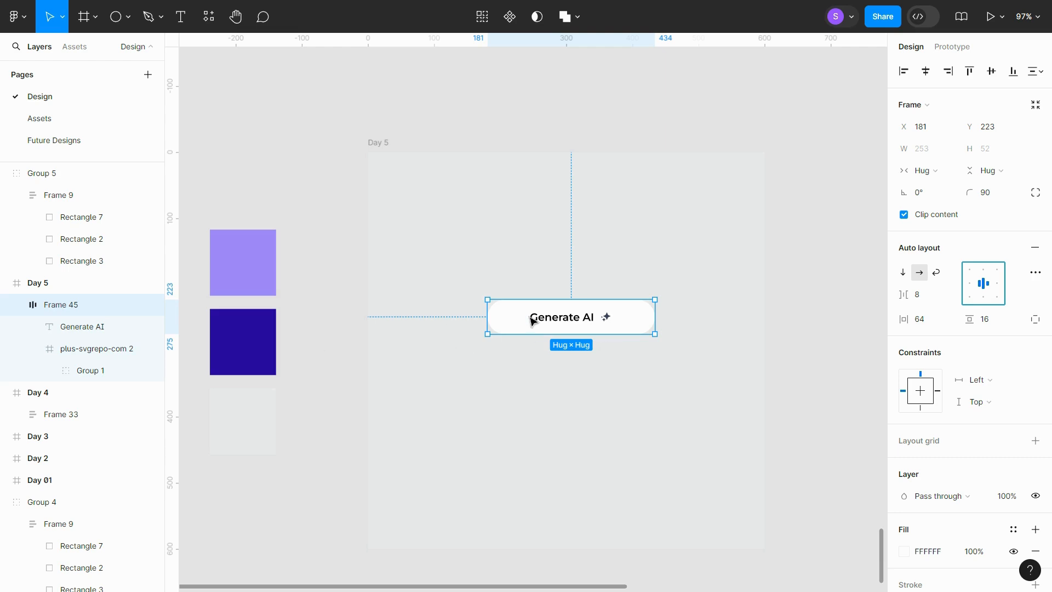
pyautogui.scroll(-4, 932, 417)
pyautogui.click(904, 346)
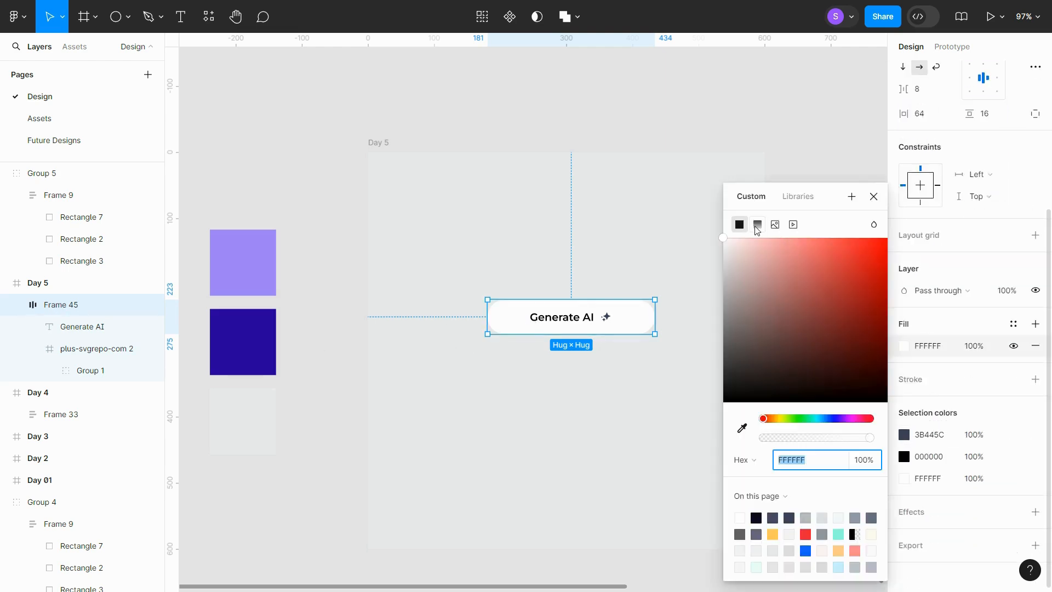
pyautogui.click(758, 224)
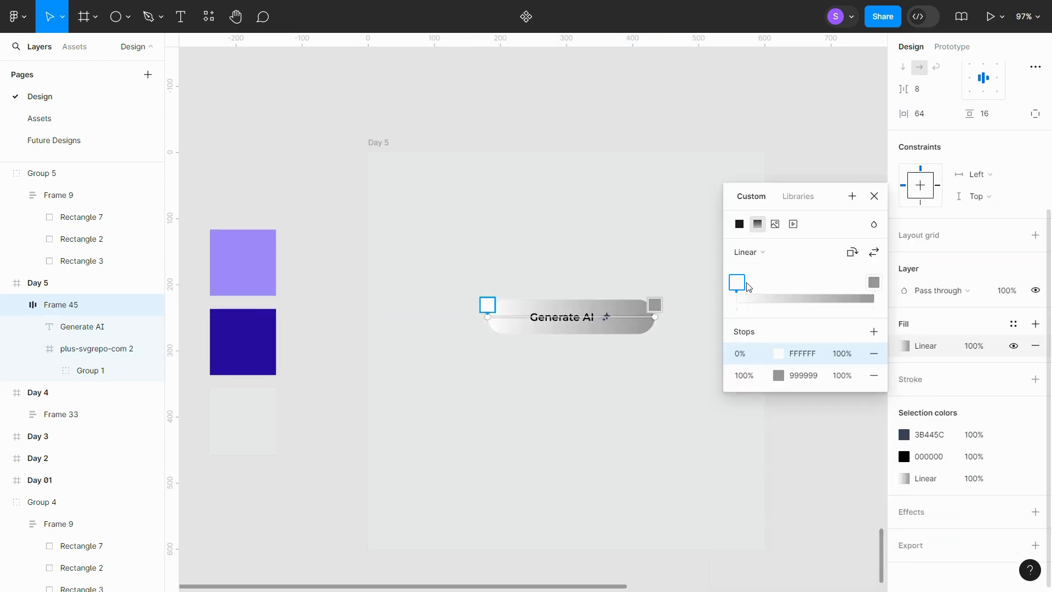
pyautogui.click(780, 360)
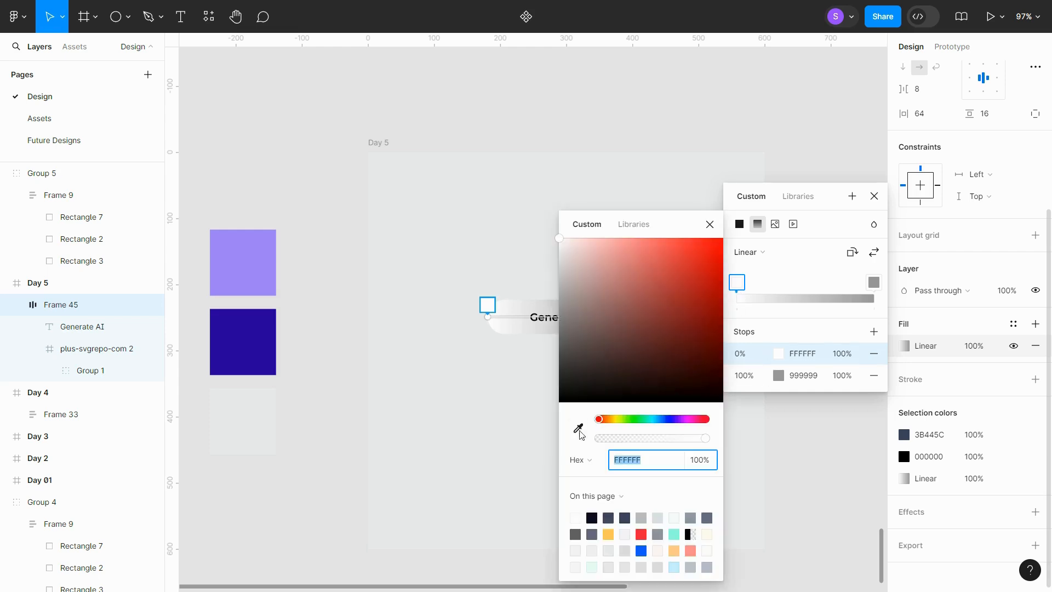
pyautogui.click(578, 428)
pyautogui.click(271, 265)
# - Sample the dark blue swatch (28009D) for the gradient's 100% stop and switch the gradient type to Radial
pyautogui.click(780, 382)
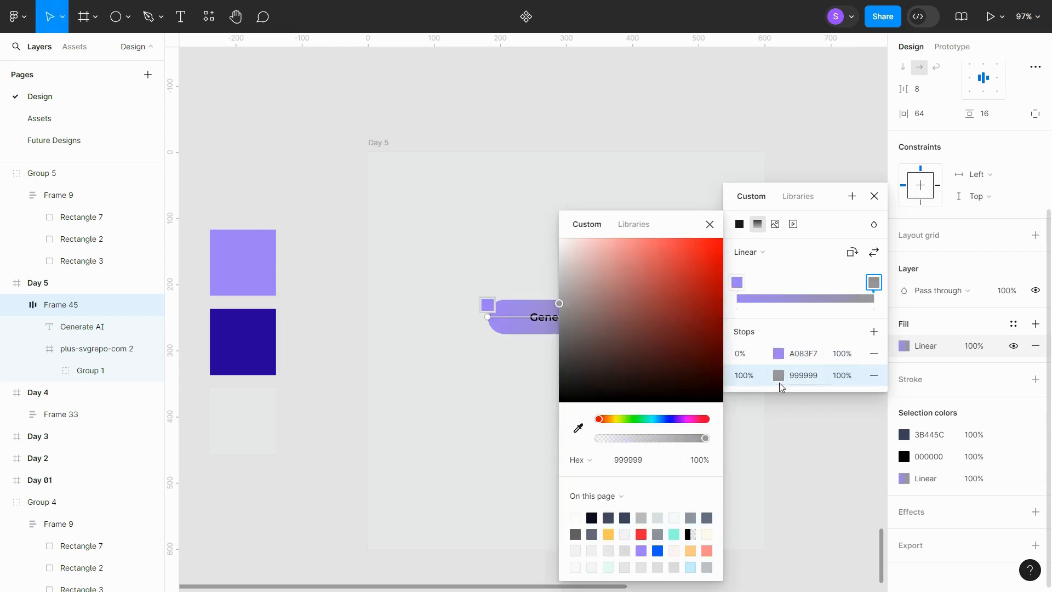
pyautogui.click(579, 428)
pyautogui.click(248, 351)
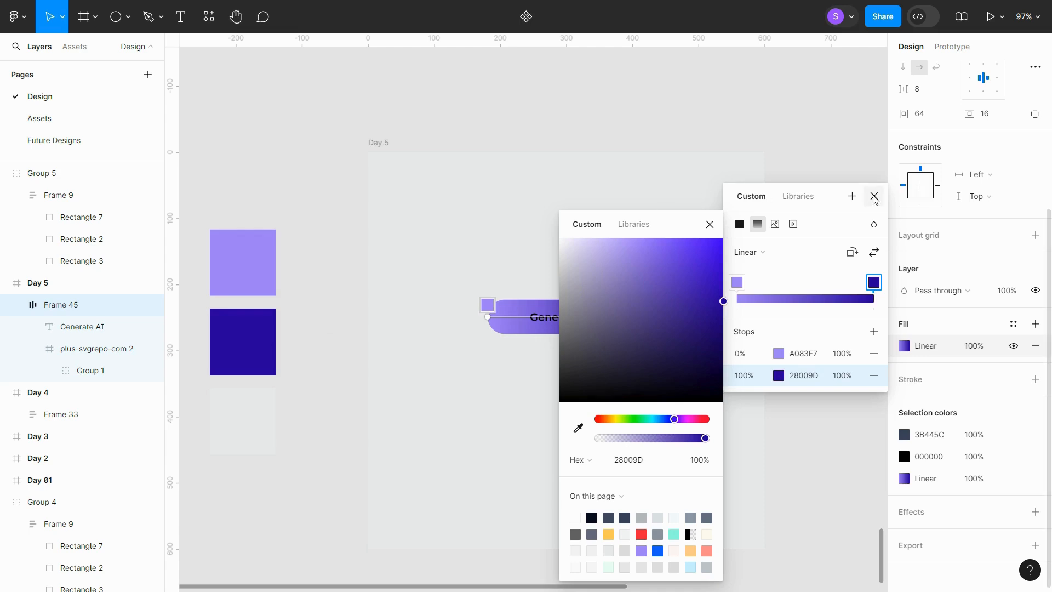
pyautogui.click(750, 253)
pyautogui.click(774, 267)
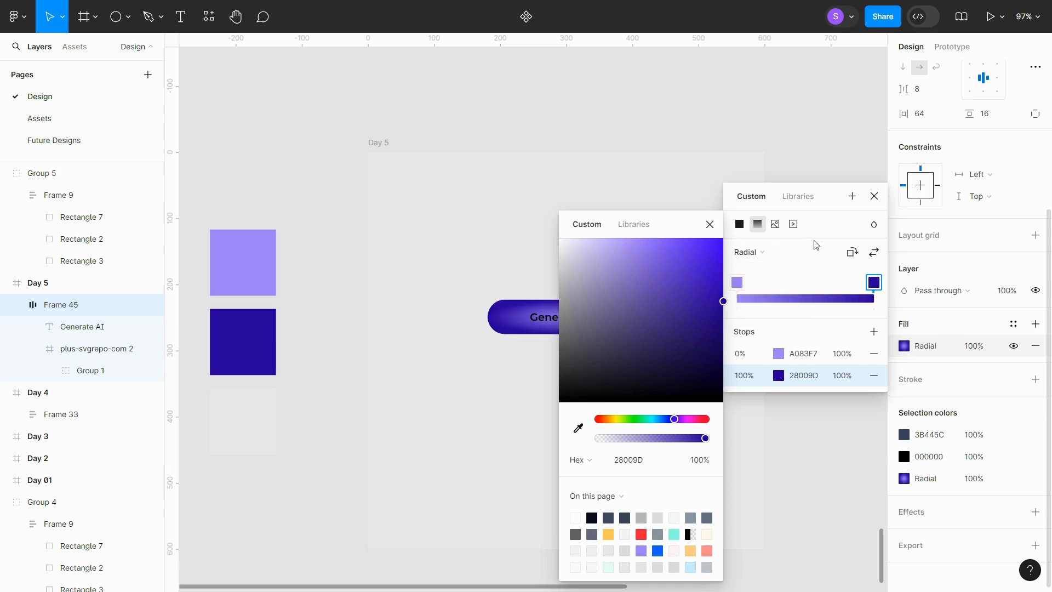
pyautogui.click(874, 196)
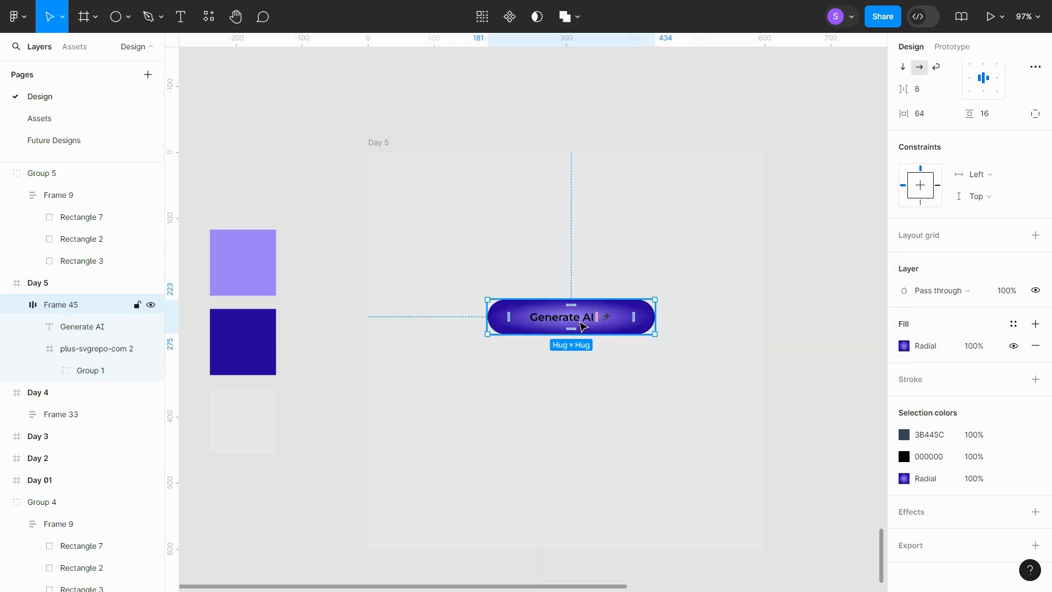
# - Change the Generate AI label's colour to white (FFF)
pyautogui.click(582, 327)
pyautogui.press('Escape')
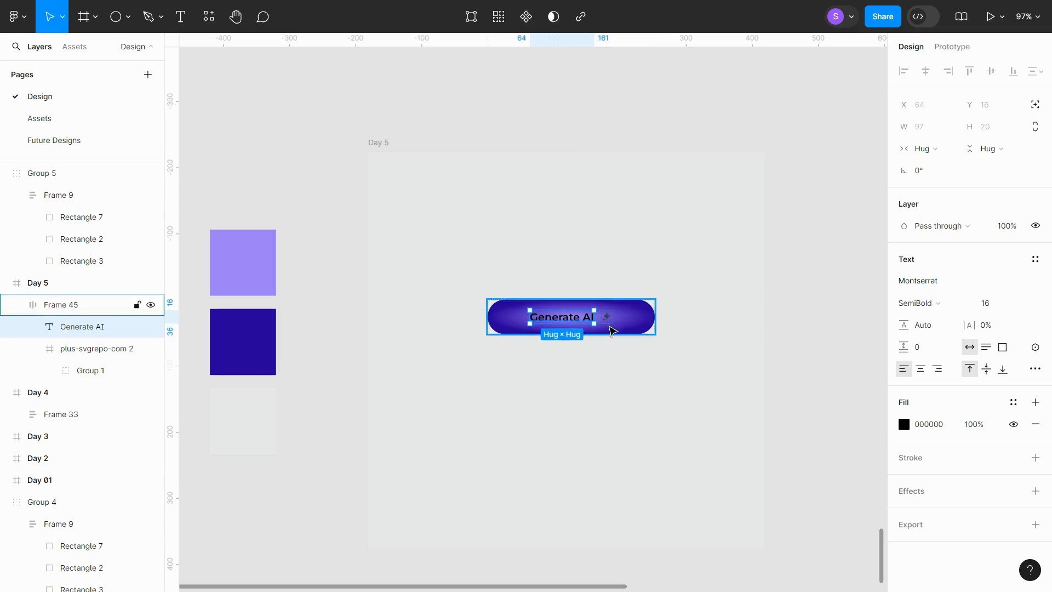
pyautogui.scroll(-4, 963, 496)
pyautogui.click(954, 453)
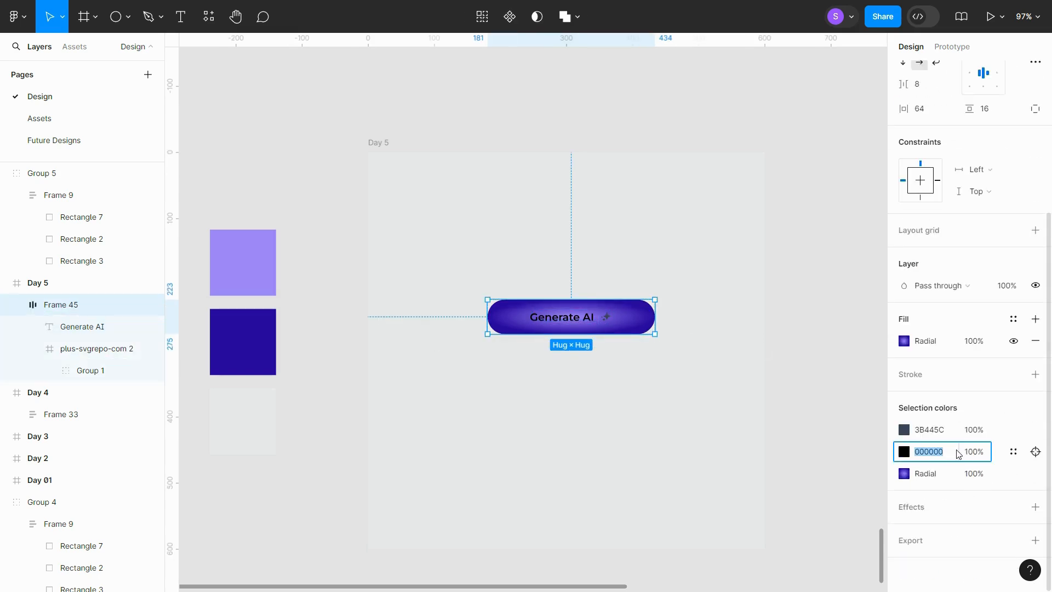
pyautogui.write('fff')
pyautogui.click(617, 339)
# - Recolour the sparkle icon in the button to white (FFF)
pyautogui.scroll(5, 611, 331)
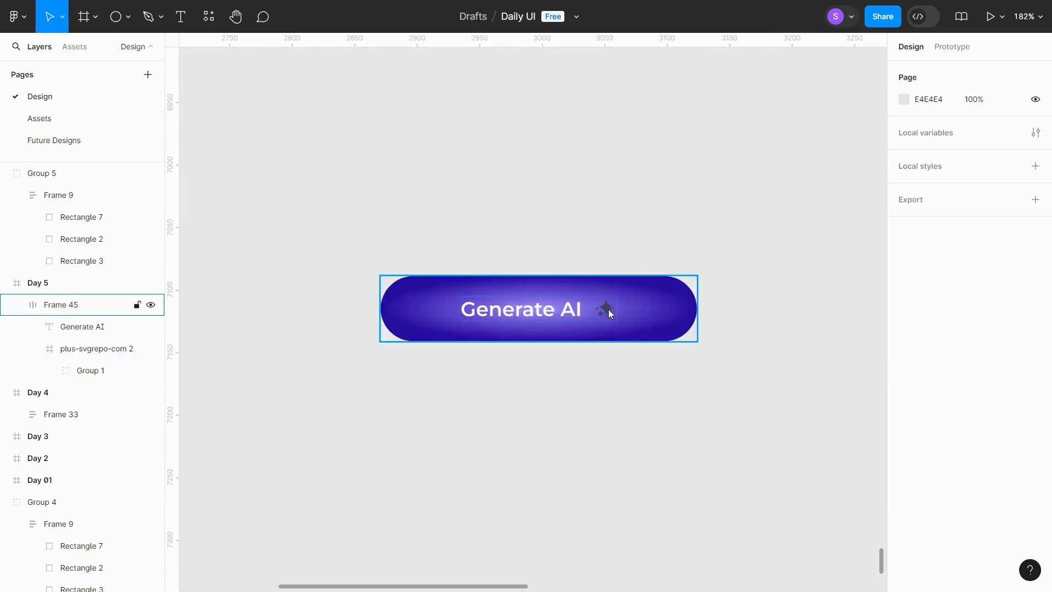
pyautogui.click(612, 322)
pyautogui.click(612, 314)
pyautogui.click(926, 481)
pyautogui.write('fff')
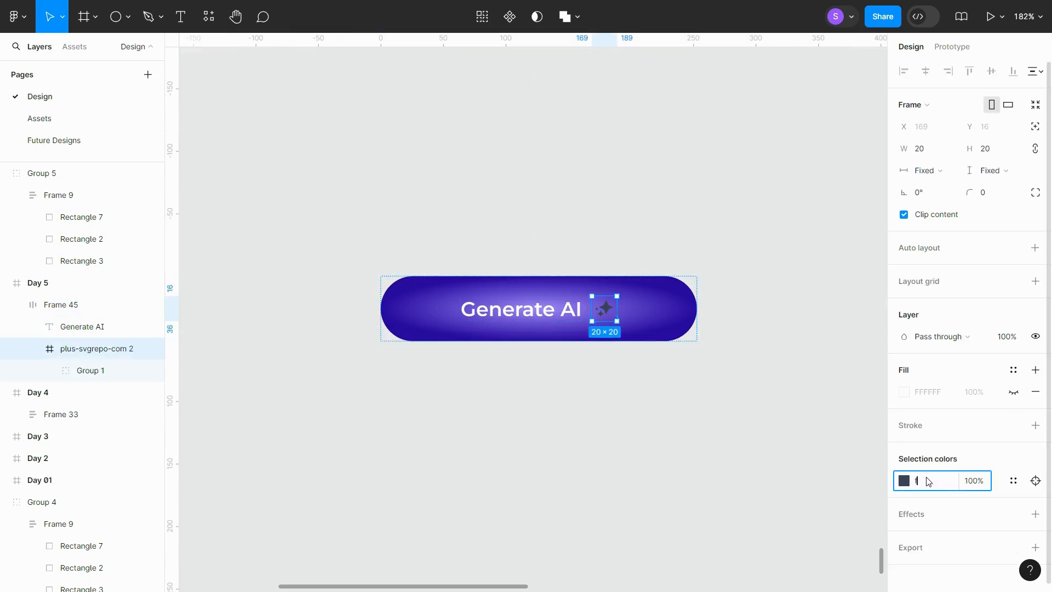
pyautogui.click(790, 431)
# - Add a second fill to the button above the radial one and make it a linear gradient
pyautogui.scroll(-3, 738, 404)
pyautogui.click(705, 351)
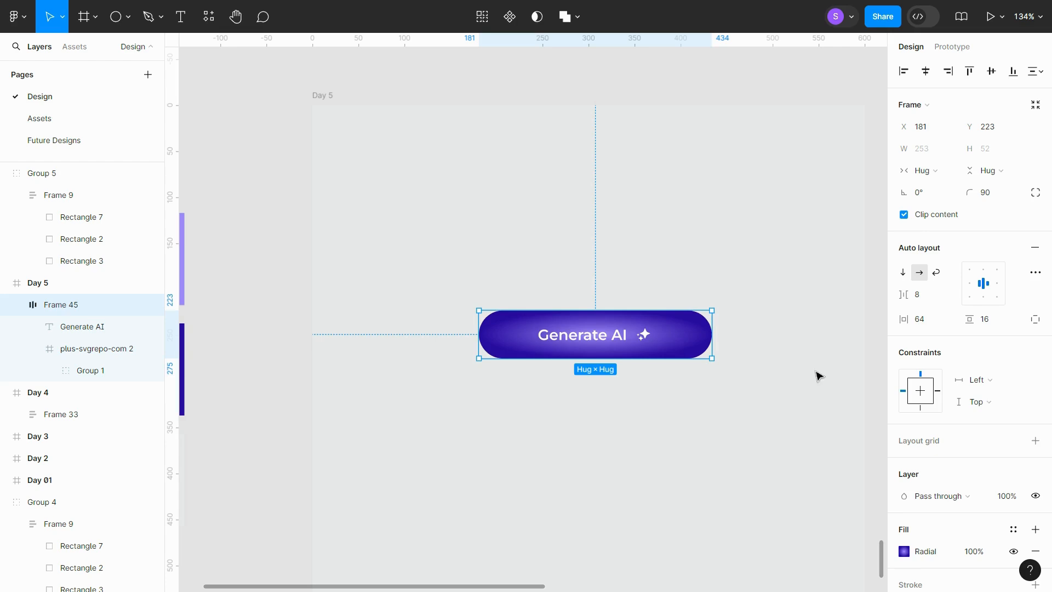
pyautogui.scroll(-4, 923, 455)
pyautogui.click(1035, 341)
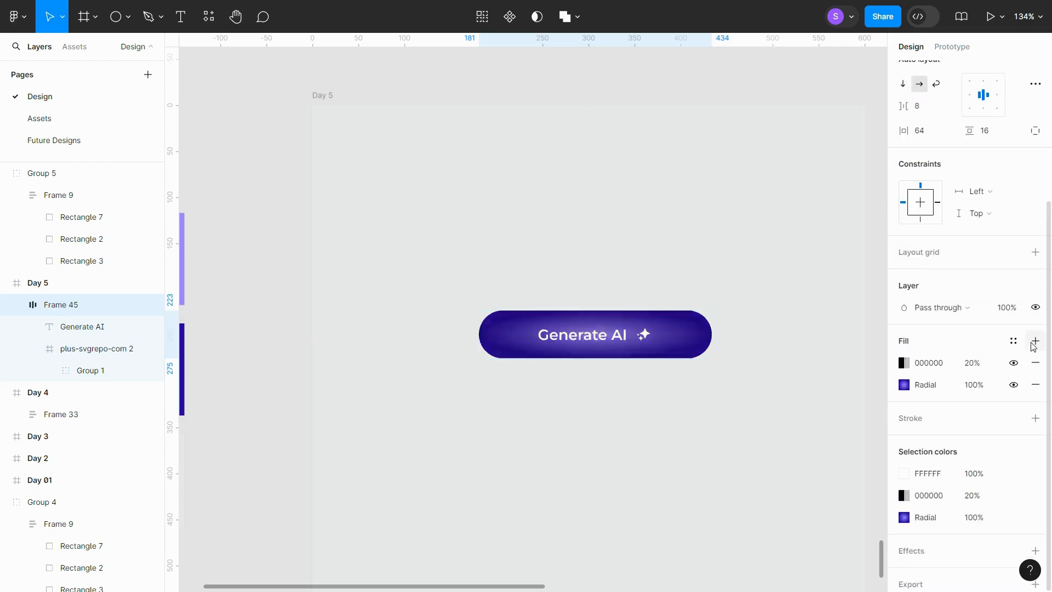
pyautogui.click(904, 363)
pyautogui.click(761, 226)
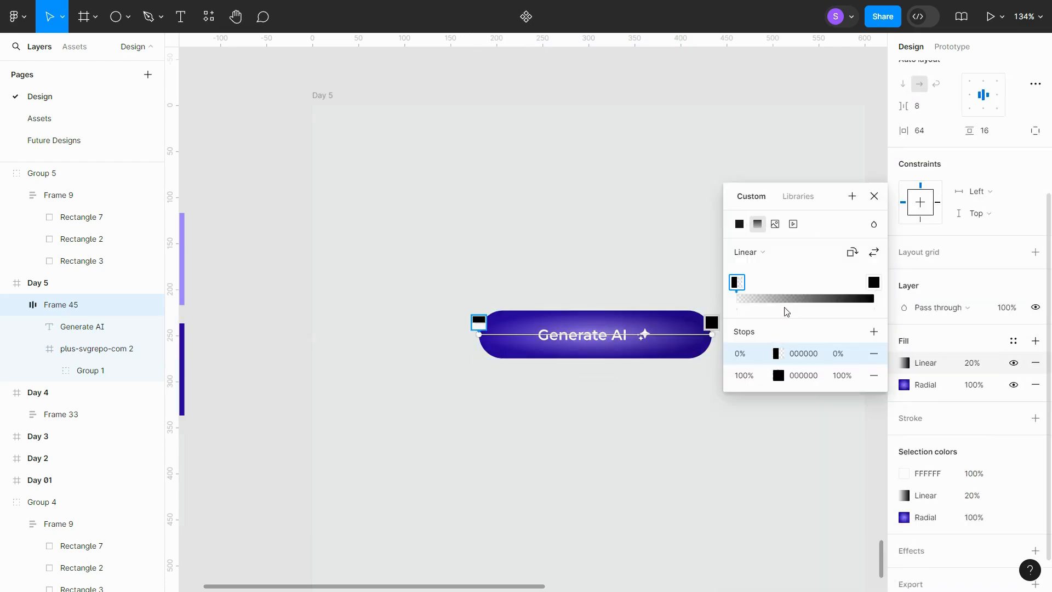
# - Set the new linear gradient's 0% stop to white (FFF) at 100% opacity
pyautogui.click(822, 361)
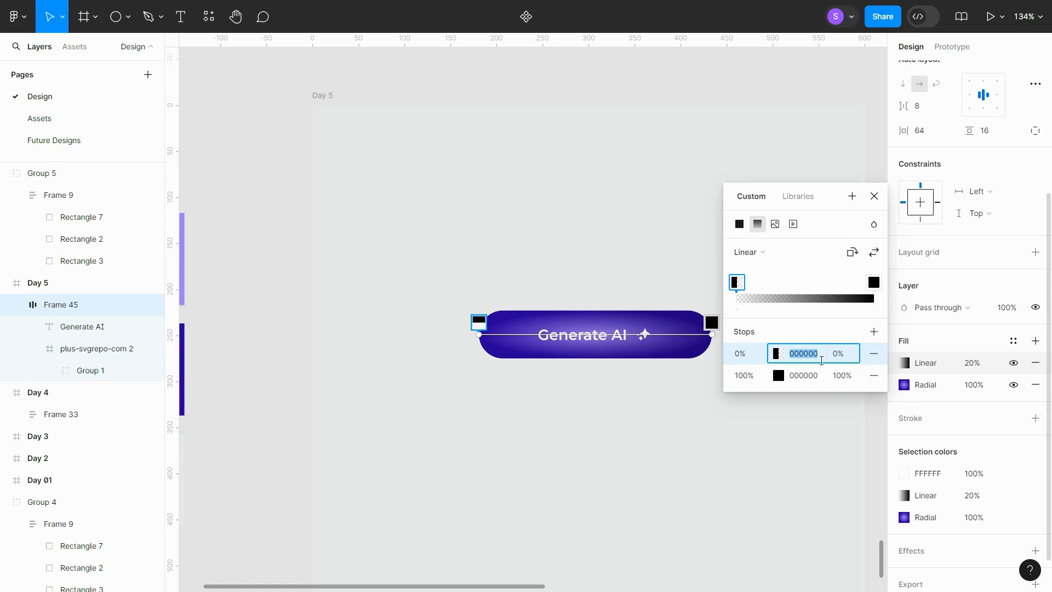
pyautogui.write('fff')
pyautogui.press('Tab')
pyautogui.write('100')
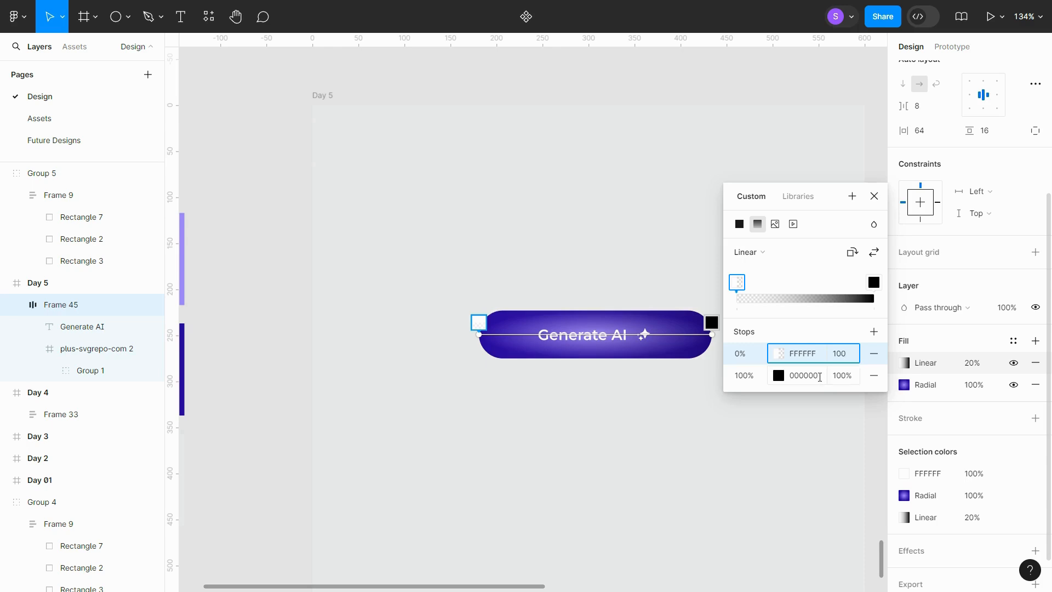
# - Set the linear gradient's 100% stop to white (FFF) at 0% opacity
pyautogui.click(820, 377)
pyautogui.write('fff')
pyautogui.press('Tab')
pyautogui.write('0')
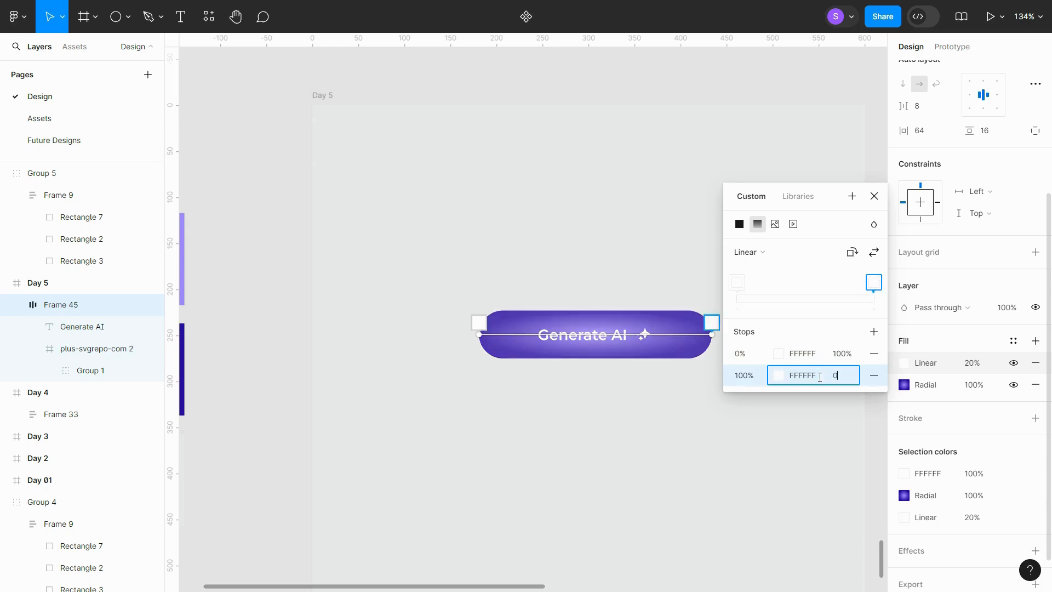
pyautogui.press('Return')
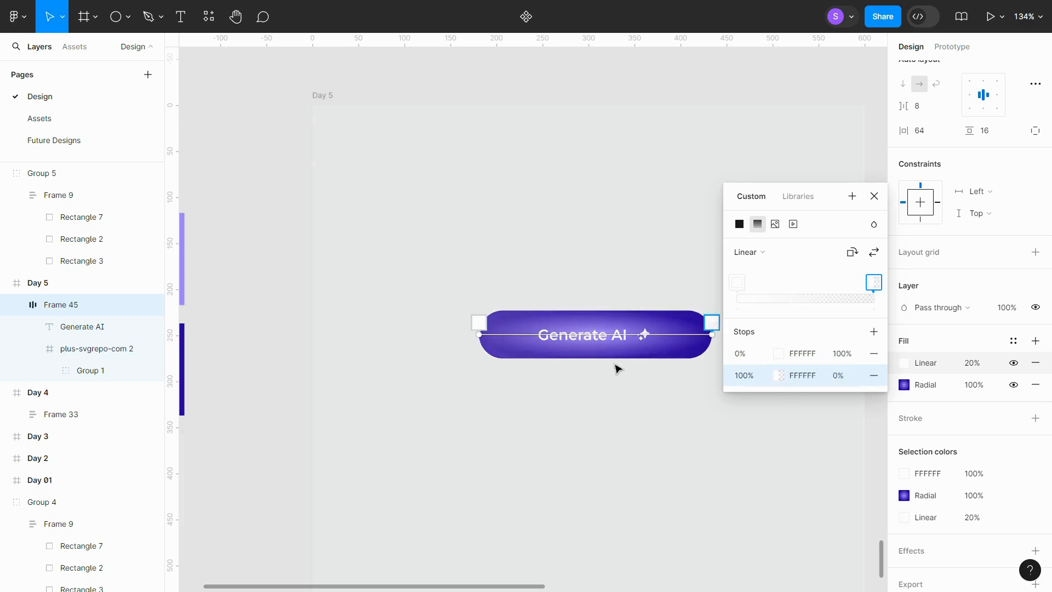
# - Reposition the white gradient vertically, starting just above the button's top edge and ending at its centre
pyautogui.moveTo(479, 334); pyautogui.dragTo(582, 296)
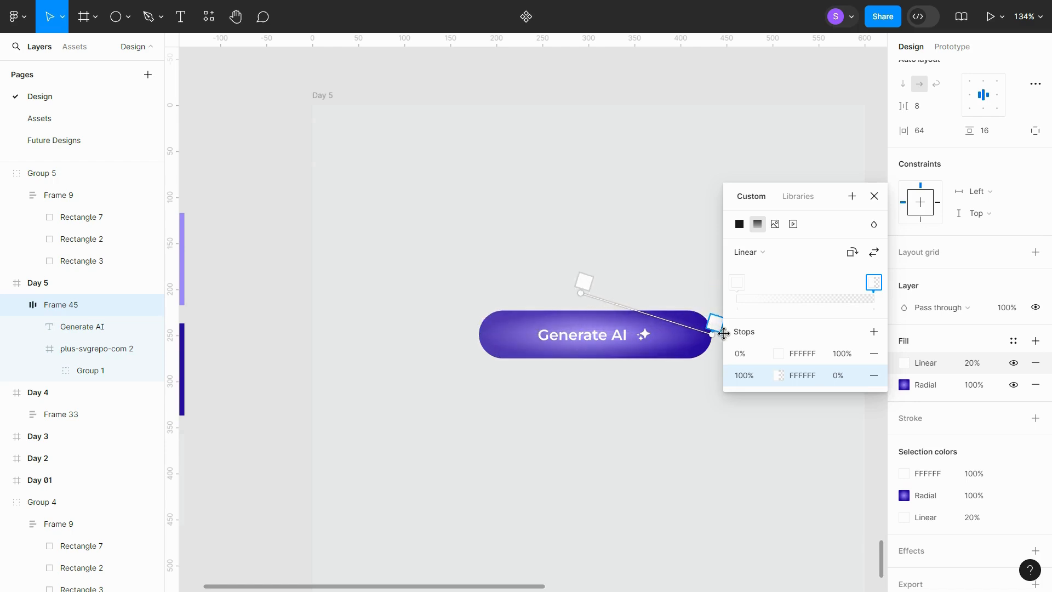
pyautogui.moveTo(713, 333); pyautogui.dragTo(597, 334)
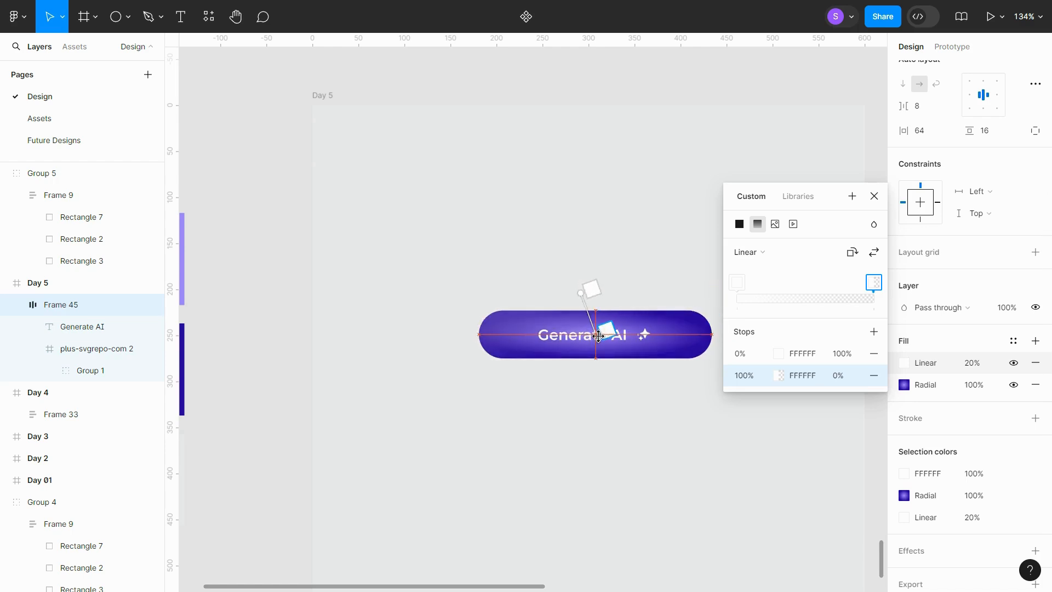
pyautogui.moveTo(582, 296)
pyautogui.mouseDown()
pyautogui.moveTo(597, 303)
pyautogui.moveTo(597, 284)
pyautogui.moveTo(595, 301)
pyautogui.mouseUp()
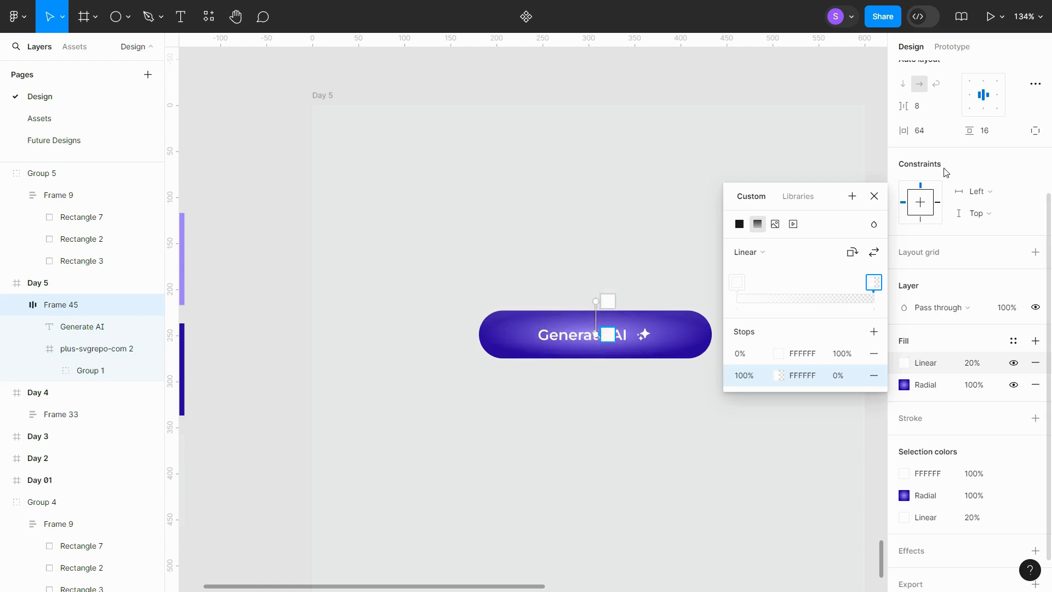
pyautogui.click(874, 196)
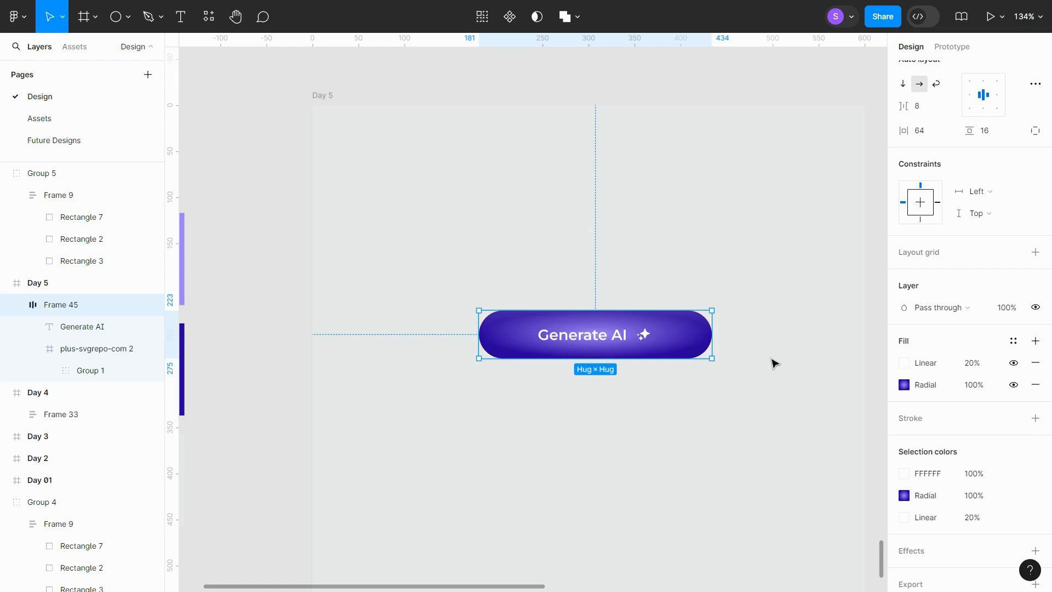
# - Add an effect to the Generate AI button and make it an inner shadow
pyautogui.scroll(-1, 947, 503)
pyautogui.click(952, 514)
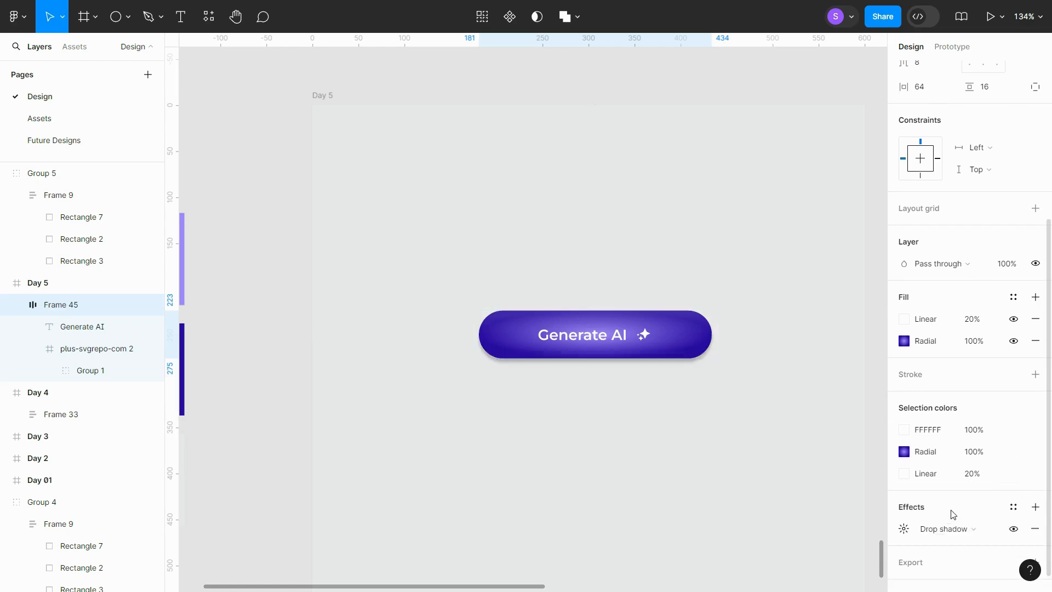
pyautogui.scroll(-1, 952, 514)
pyautogui.click(955, 506)
pyautogui.click(953, 491)
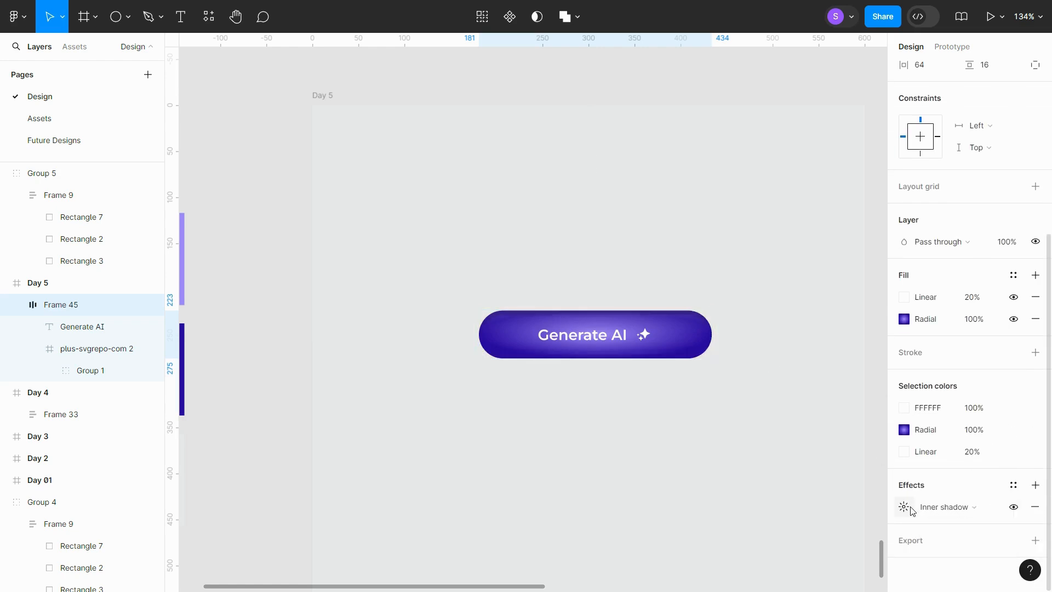
# - Set the button's inner shadow to Y 8, blur 24 and spread -16
pyautogui.click(910, 509)
pyautogui.press('Tab')
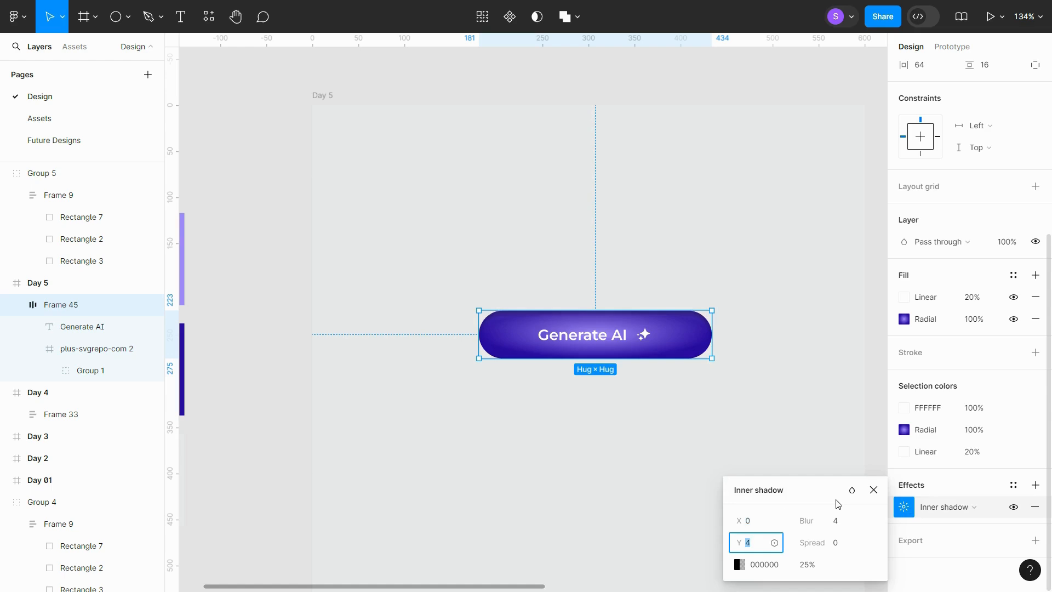
pyautogui.press('Tab')
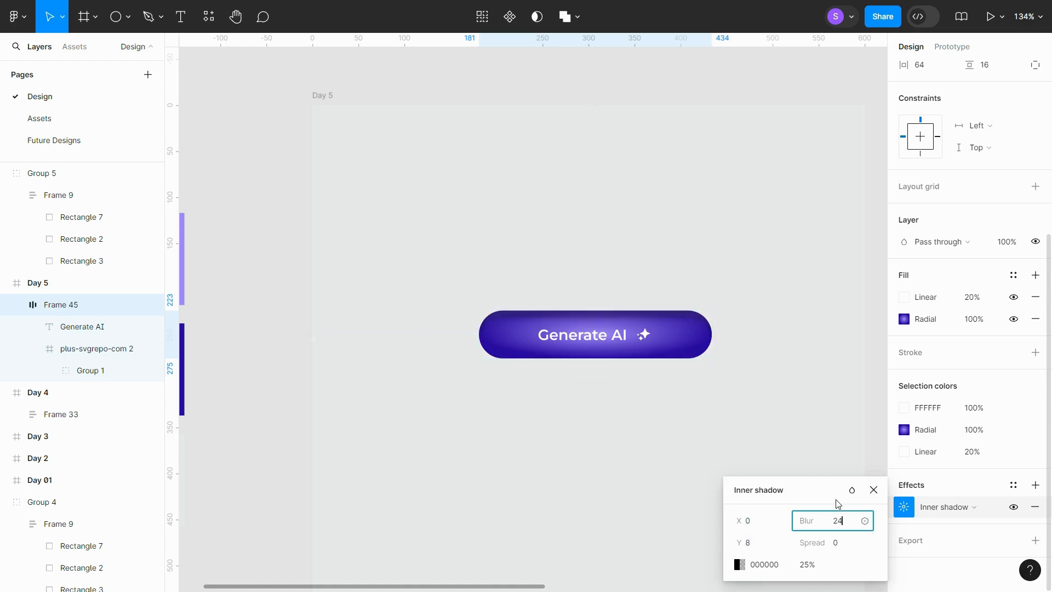
pyautogui.write('24')
pyautogui.press('Tab')
pyautogui.write('-16')
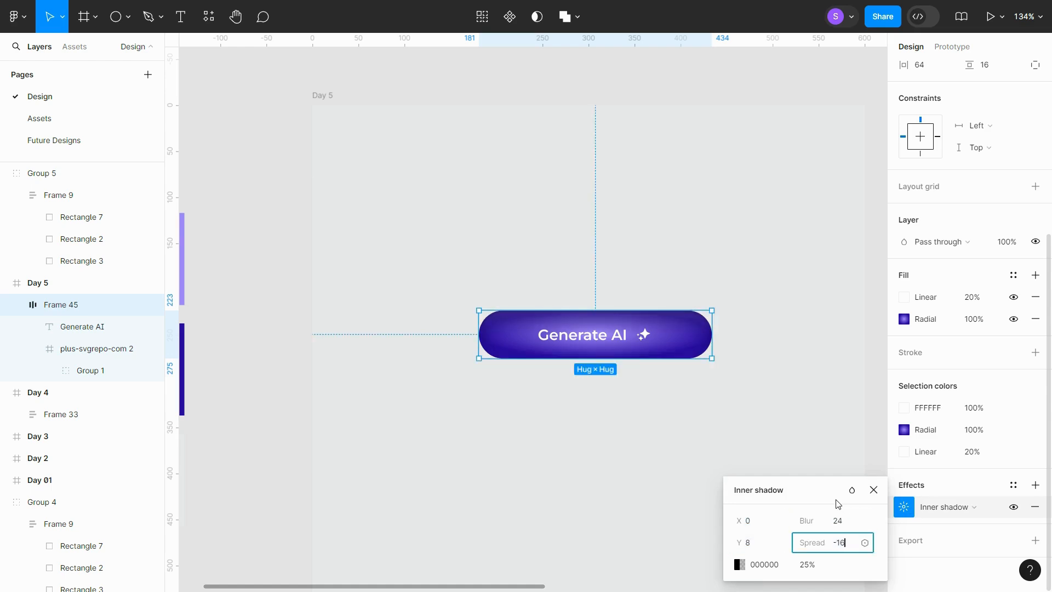
# - Colour the inner shadow white (FFF) at 24% opacity
pyautogui.press('Tab')
pyautogui.write('fff')
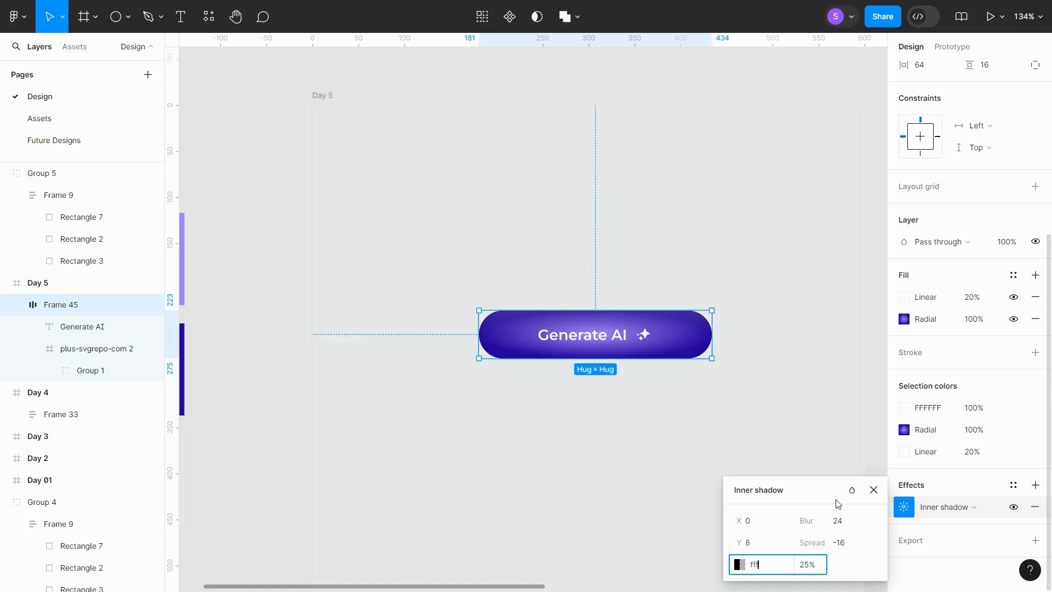
pyautogui.press('Tab')
pyautogui.write('24')
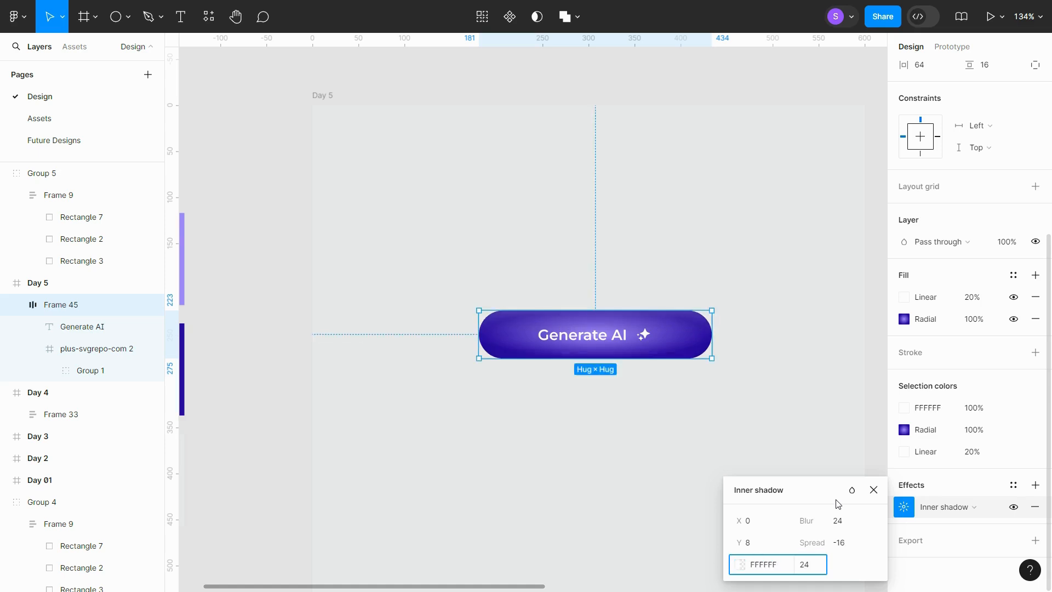
pyautogui.press('Return')
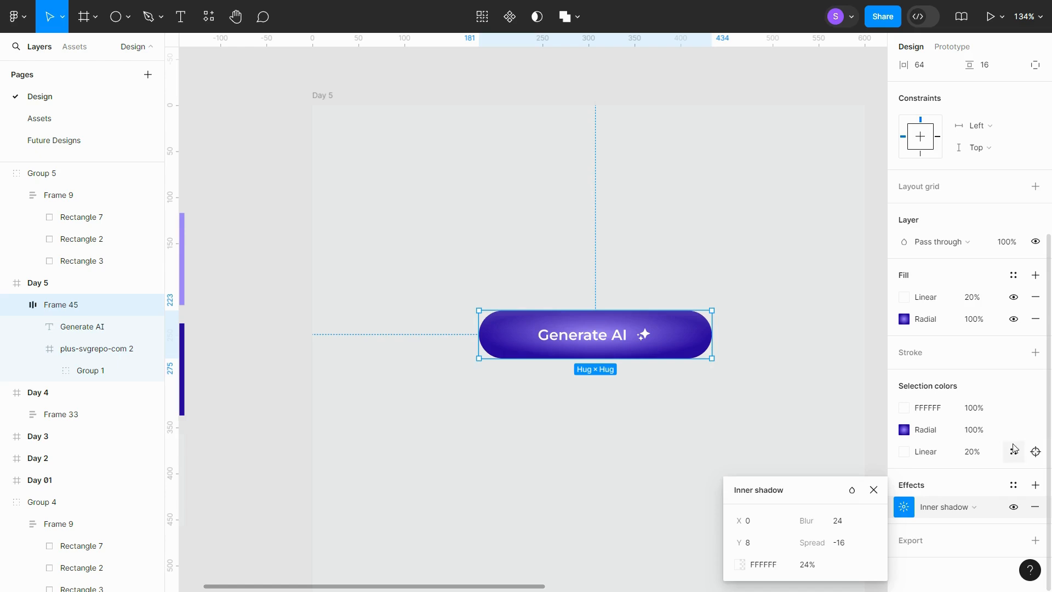
# - Add a second effect to the button and change it to an inner shadow
pyautogui.click(1035, 485)
pyautogui.click(926, 485)
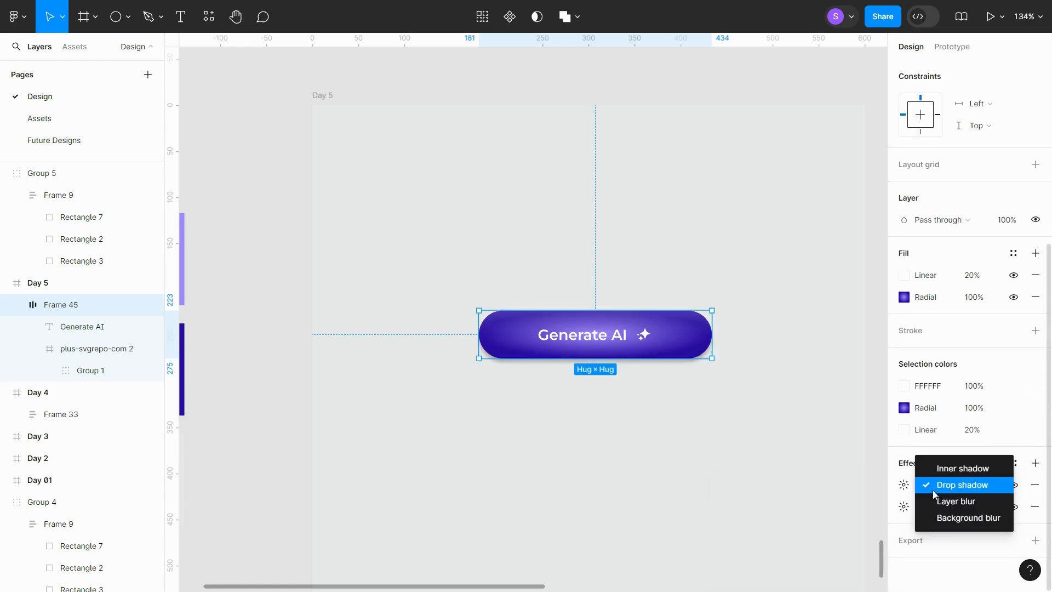
pyautogui.click(937, 469)
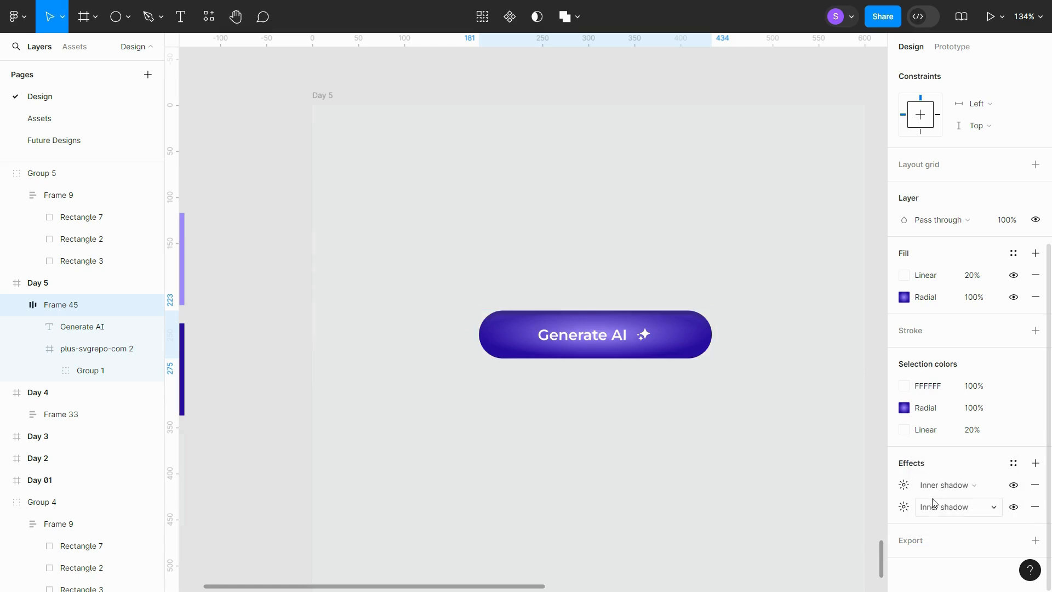
pyautogui.click(943, 506)
pyautogui.click(955, 506)
# - Set the blend mode of both inner shadows to Lighten
pyautogui.click(904, 507)
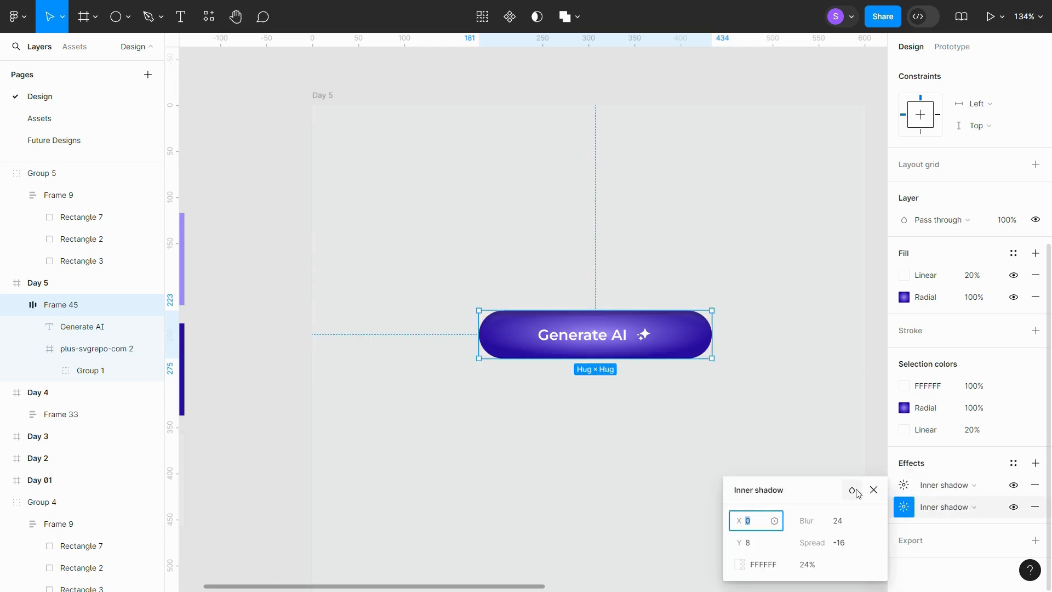
pyautogui.click(850, 490)
pyautogui.click(872, 344)
pyautogui.click(905, 484)
pyautogui.click(852, 488)
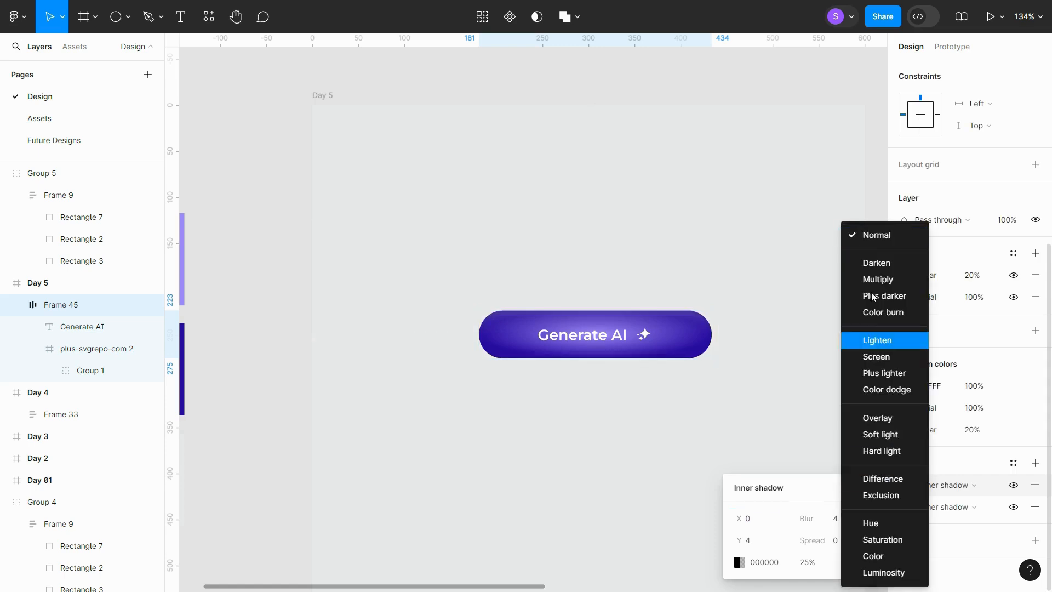
pyautogui.click(871, 338)
# - Give the newer inner shadow a Y offset of -24 and a blur of 32
pyautogui.click(767, 523)
pyautogui.press('Tab')
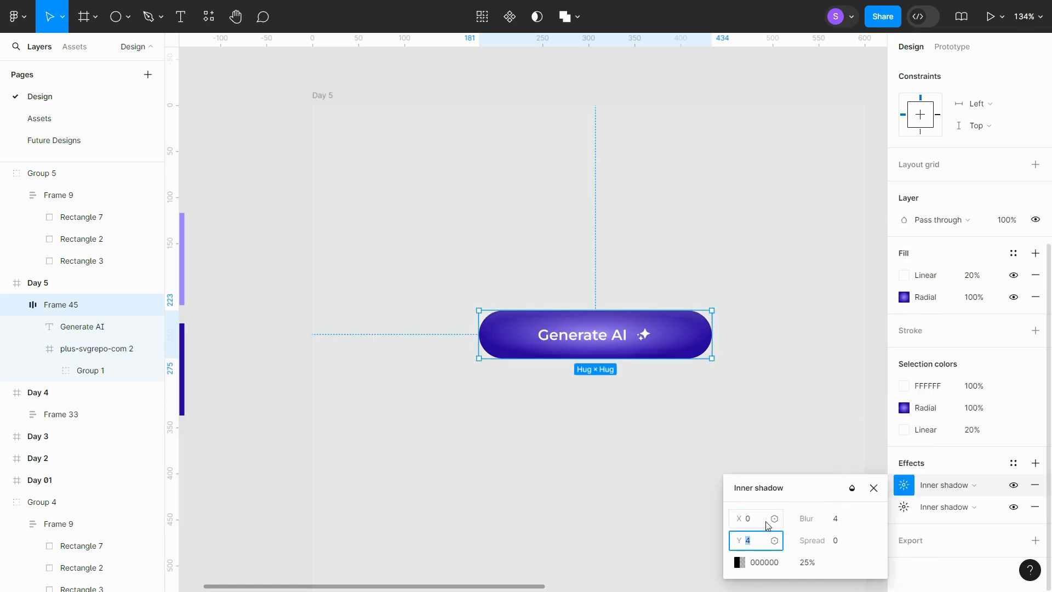
pyautogui.press('Tab')
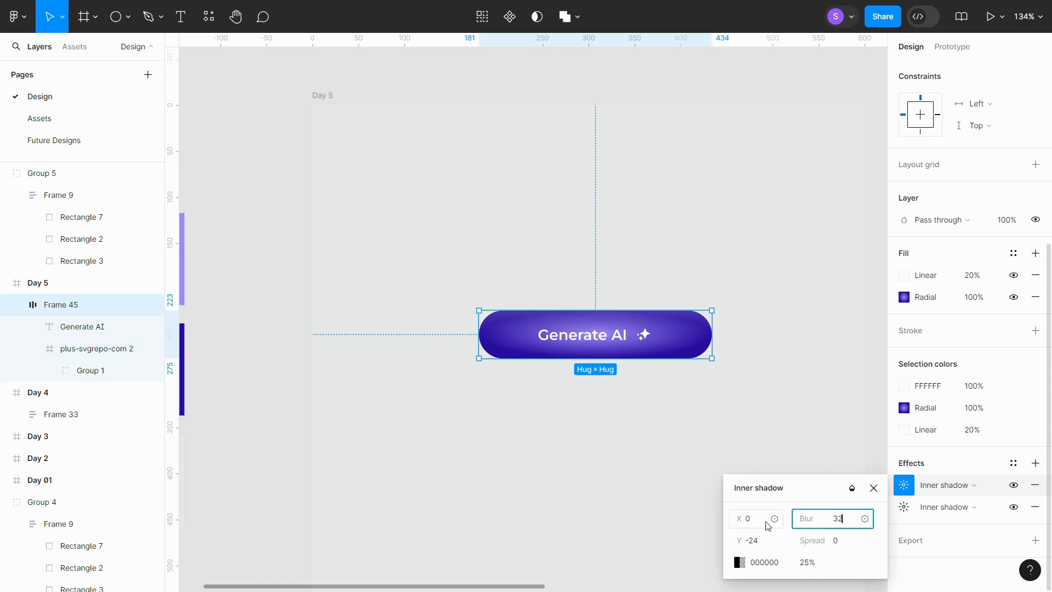
pyautogui.press('Tab')
pyautogui.press('Tab')
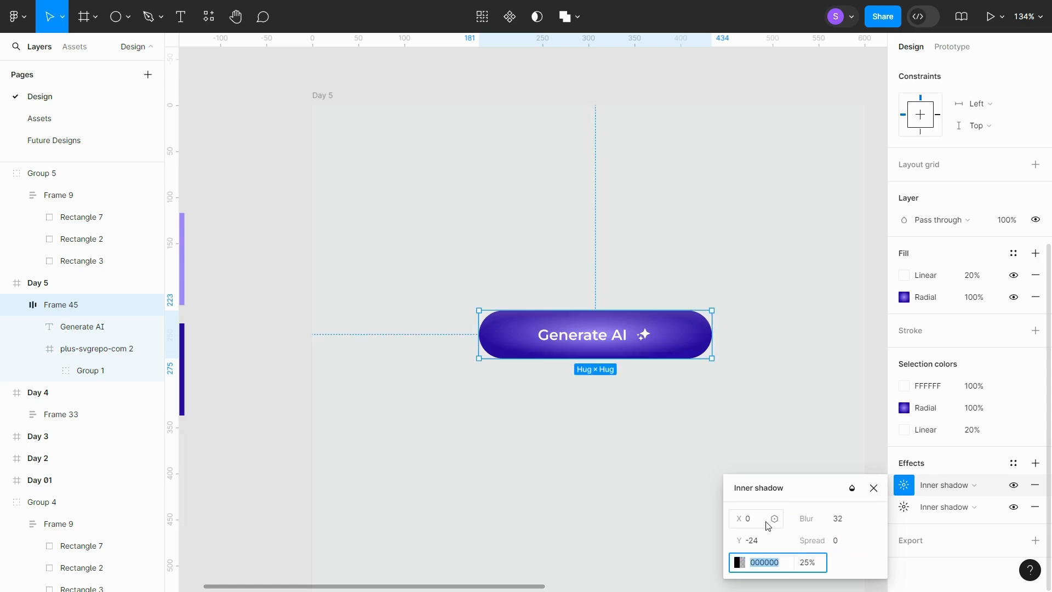
# - Make the newer inner shadow white (FFF) at 22% opacity
pyautogui.write('fff')
pyautogui.press('Tab')
pyautogui.write('22')
pyautogui.press('Return')
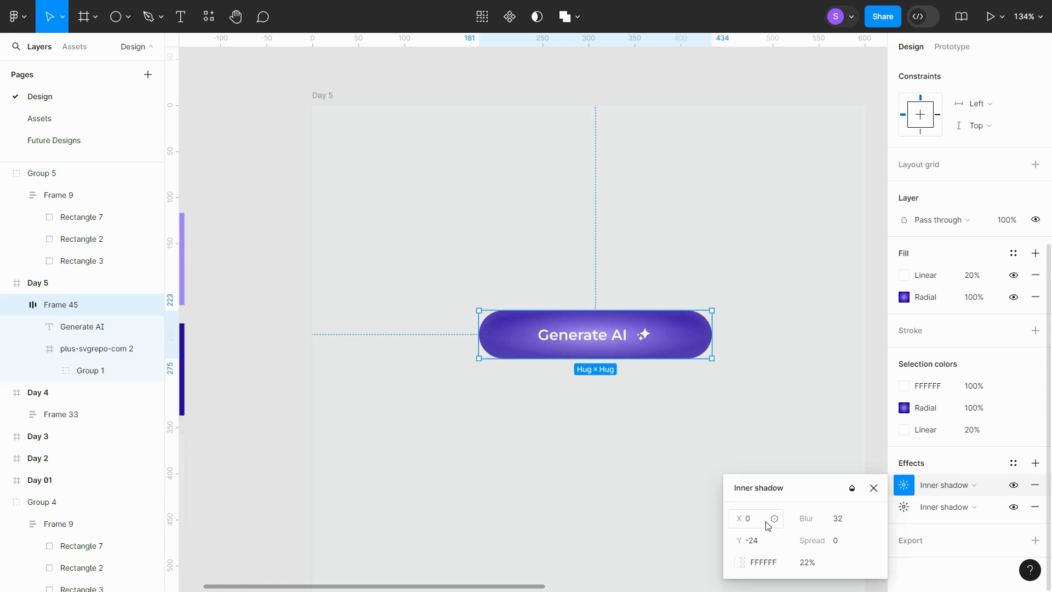
# - Add a third shadow effect to the button with Y 0 and blur 12
pyautogui.click(1036, 463)
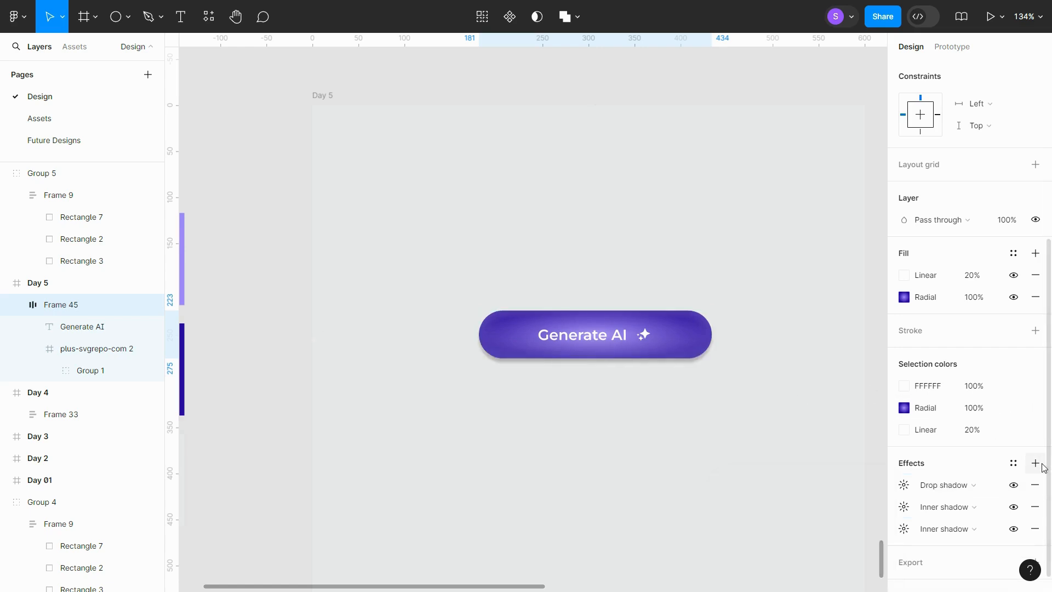
pyautogui.click(904, 485)
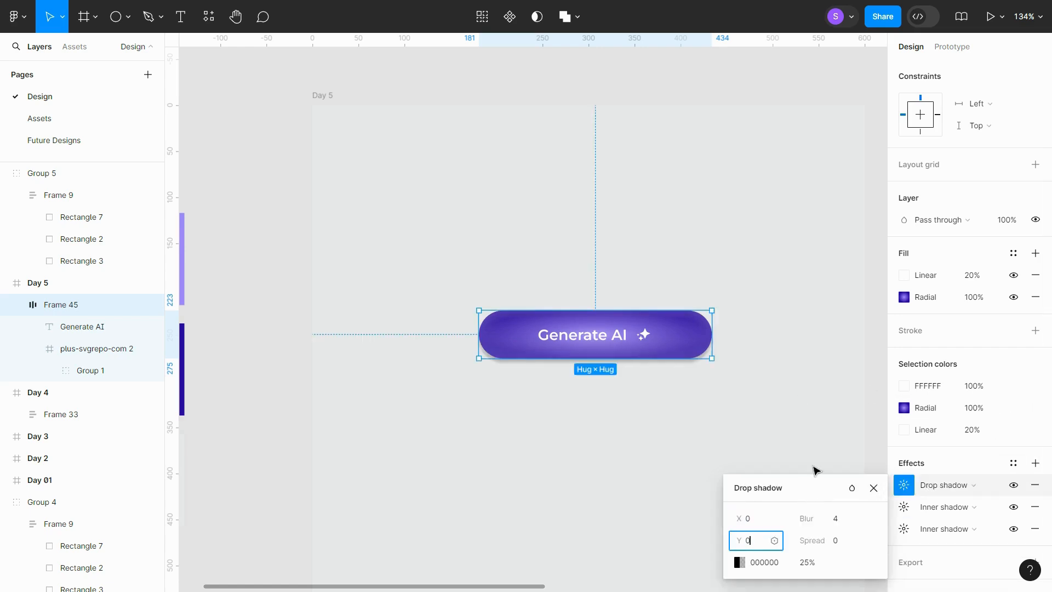
pyautogui.write('0')
pyautogui.press('Tab')
pyautogui.write('12')
pyautogui.press('Tab')
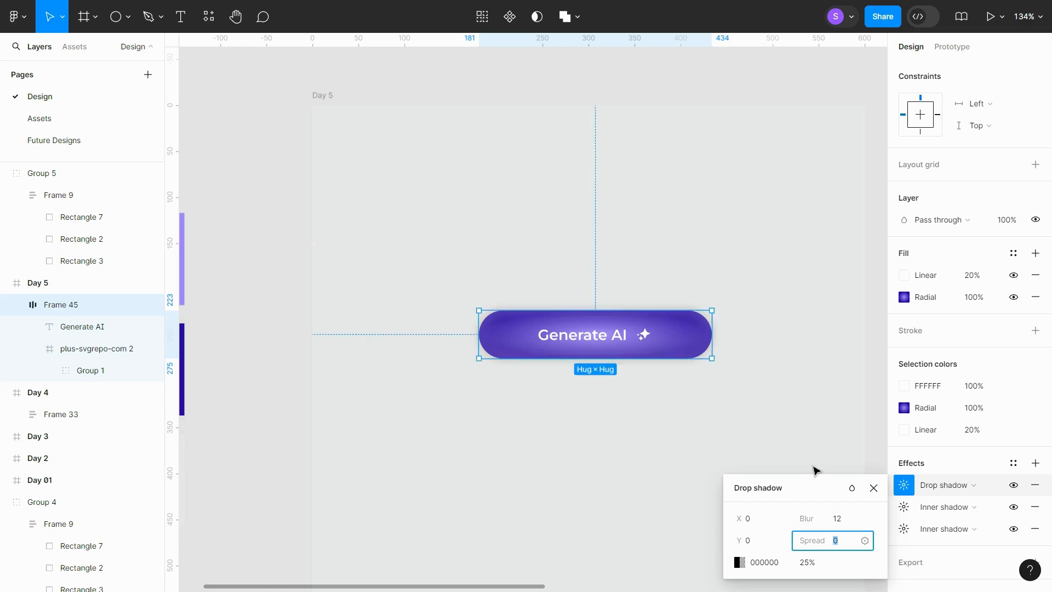
# - Make the third shadow white (FFF) at 100% opacity and convert it to an inner shadow
pyautogui.press('Tab')
pyautogui.write('f')
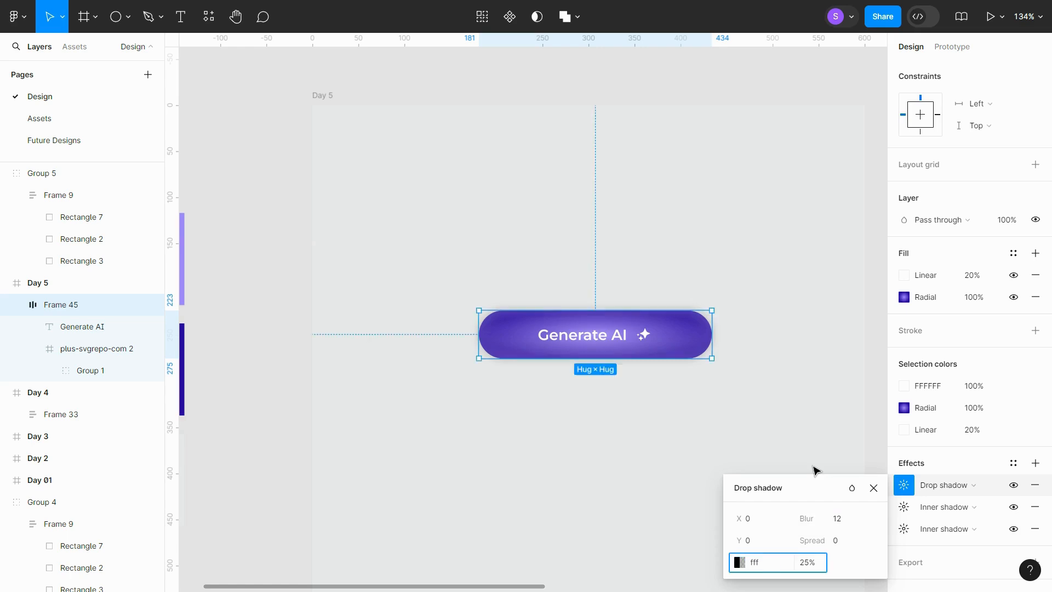
pyautogui.press('Tab')
pyautogui.write('100')
pyautogui.press('Return')
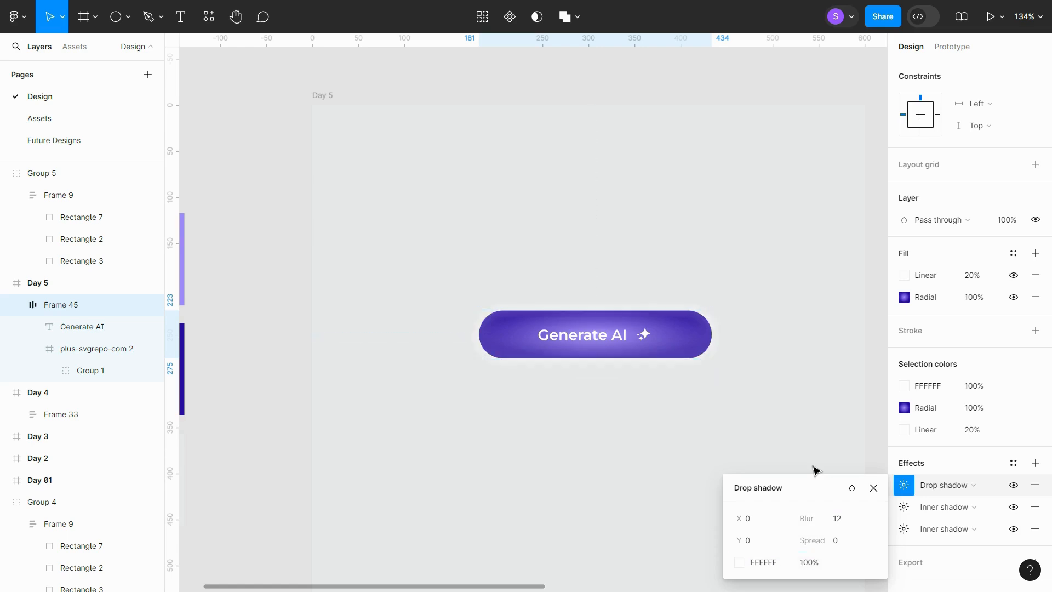
pyautogui.click(945, 486)
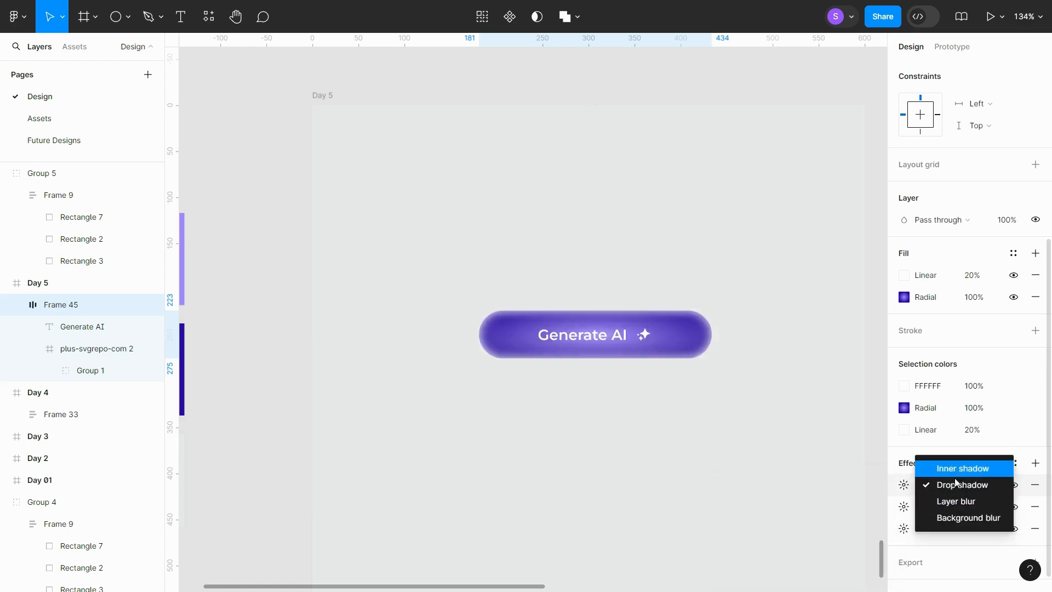
pyautogui.click(956, 476)
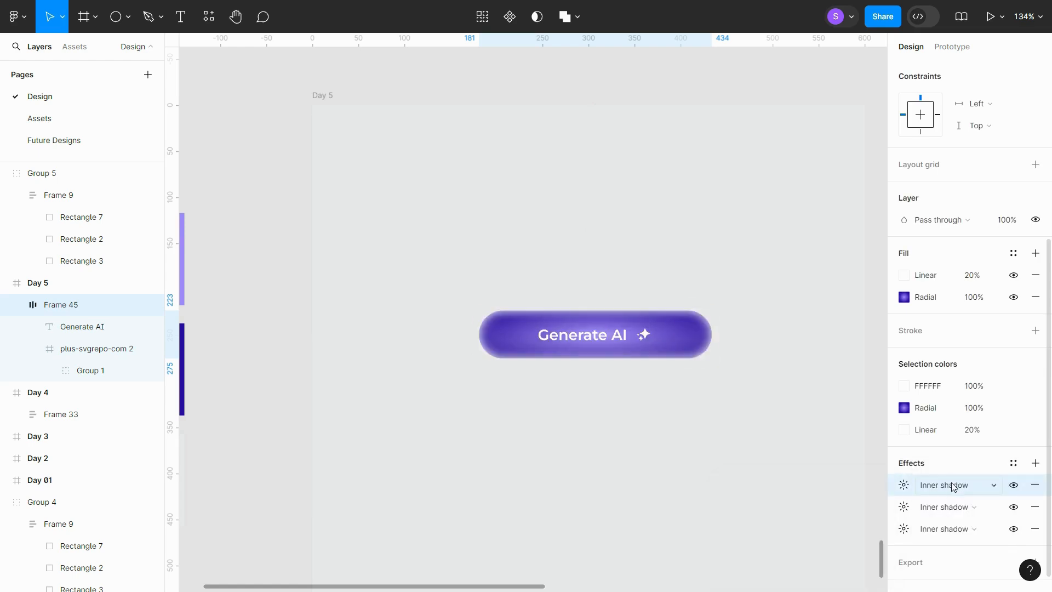
# - Add a drop shadow to the button with Y 36, blur 32 and spread -16
pyautogui.click(1035, 464)
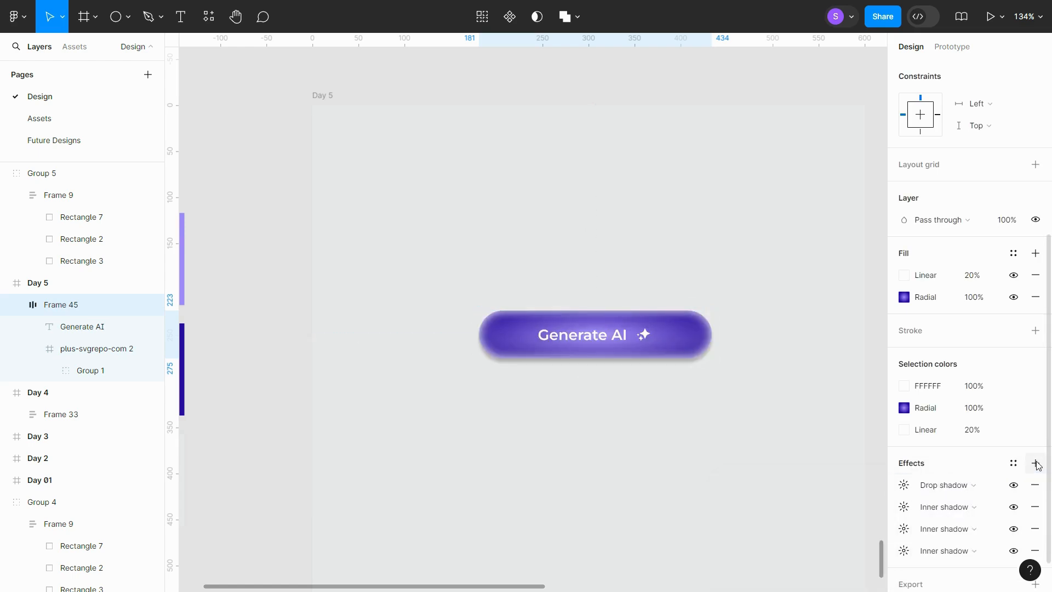
pyautogui.click(961, 491)
pyautogui.click(920, 487)
pyautogui.click(905, 487)
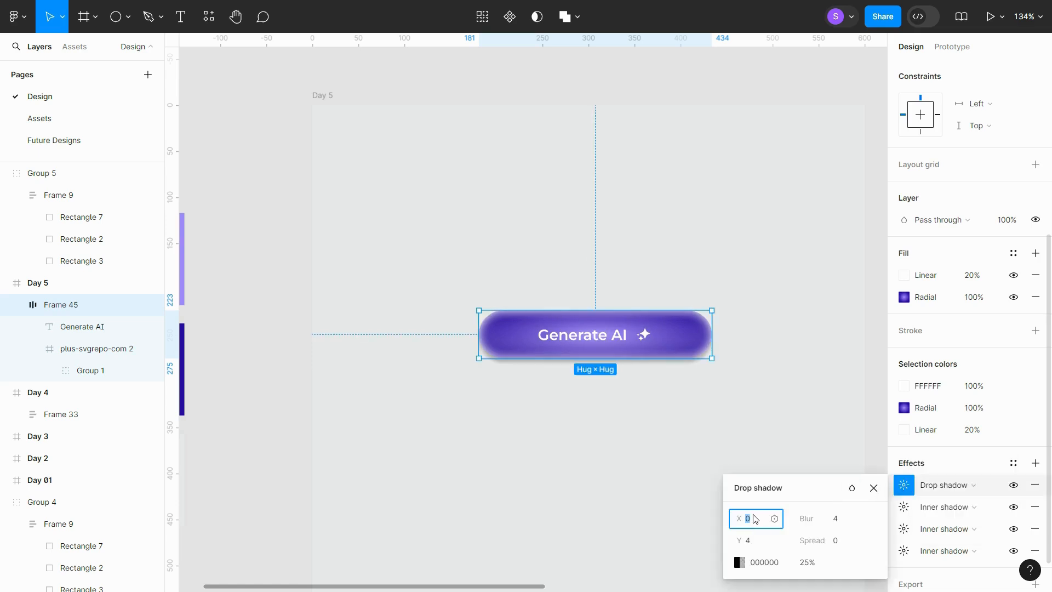
pyautogui.press('Tab')
pyautogui.press('Tab')
pyautogui.write('3')
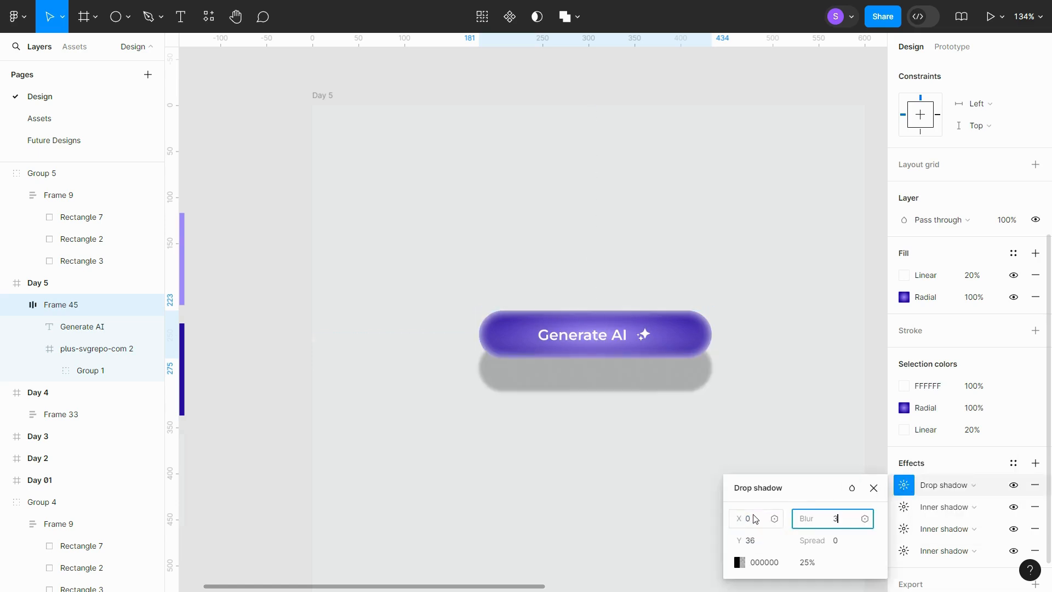
pyautogui.write('2')
pyautogui.press('Tab')
pyautogui.write('-16')
pyautogui.press('Tab')
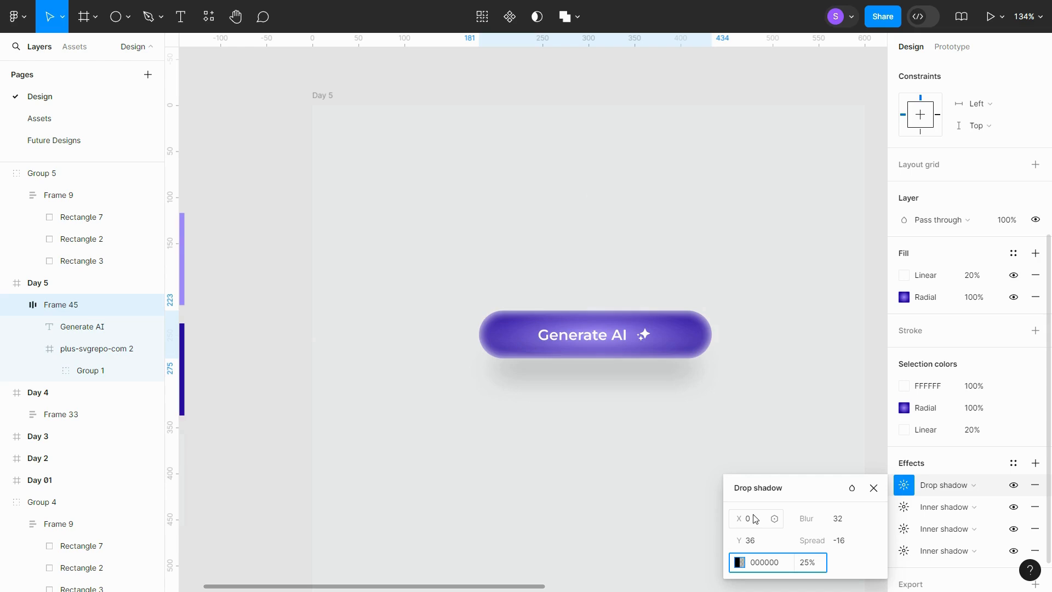
# - Set the drop shadow's colour to 4400BF at 21% opacity
pyautogui.write('44')
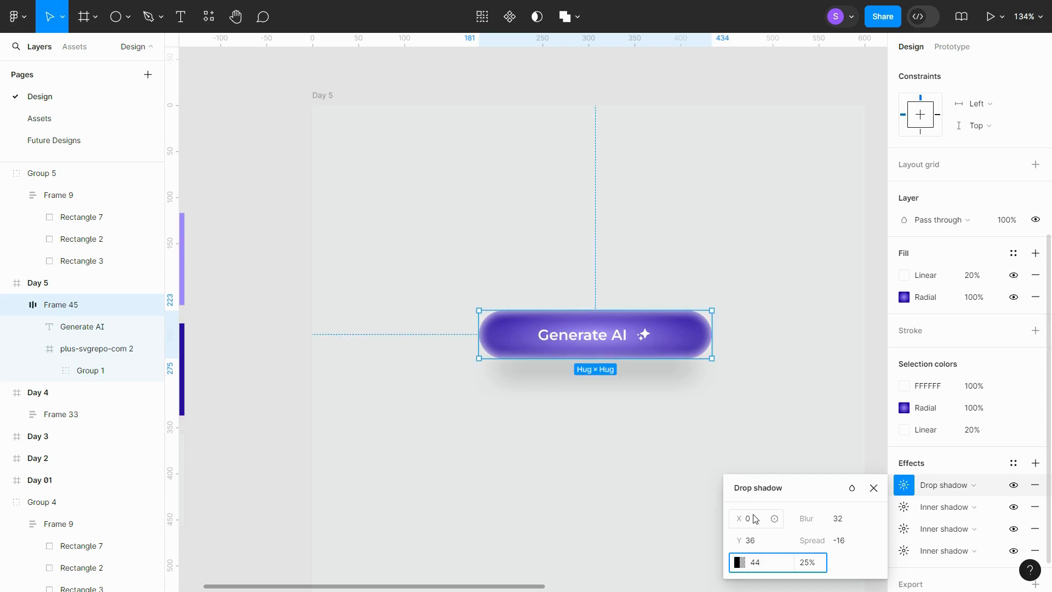
pyautogui.write('00bf')
pyautogui.press('Tab')
pyautogui.write('21')
pyautogui.press('Return')
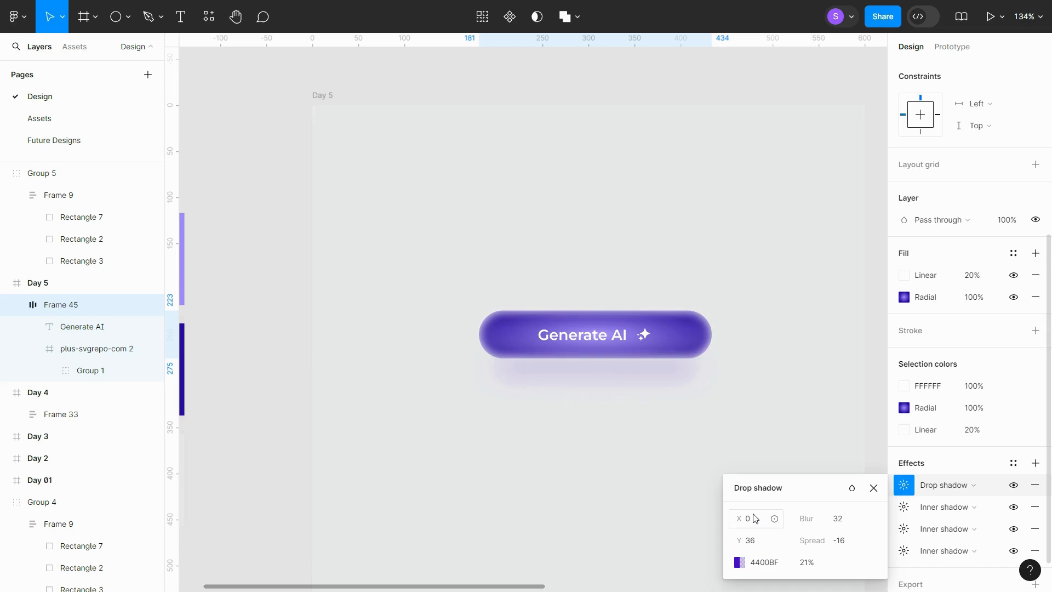
# - Add another drop shadow to the button with Y 8, blur 16 and spread -8
pyautogui.click(1035, 463)
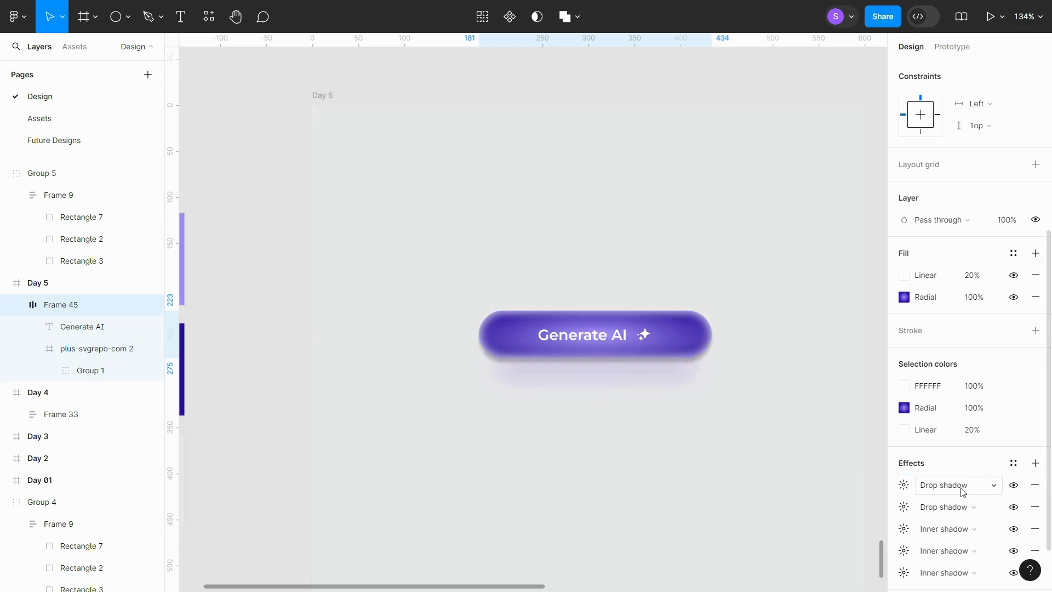
pyautogui.click(904, 486)
pyautogui.scroll(-2, 893, 501)
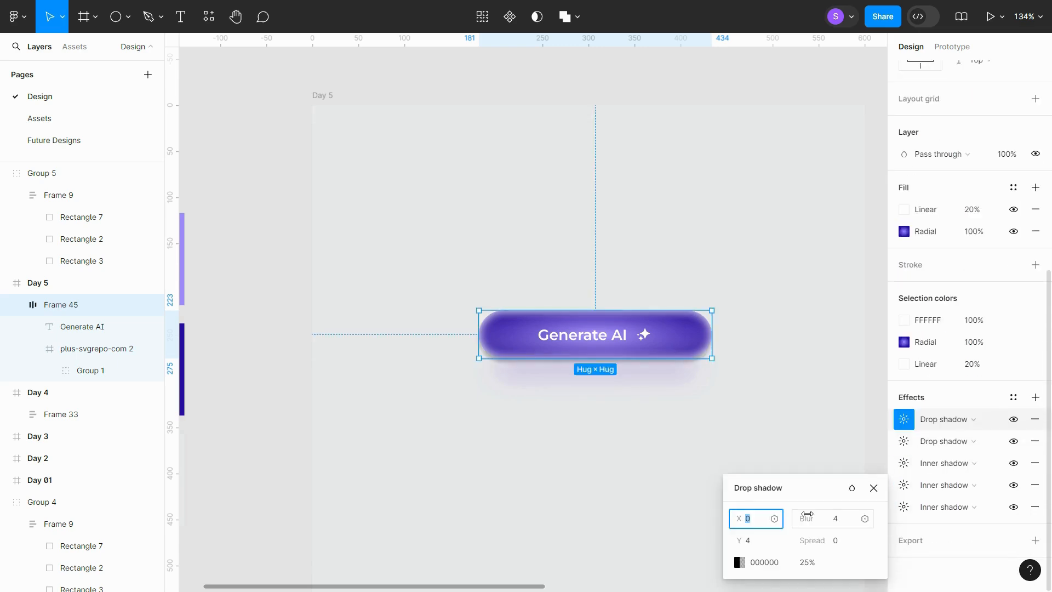
pyautogui.press('Tab')
pyautogui.write('8')
pyautogui.press('Tab')
pyautogui.write('16')
pyautogui.press('Tab')
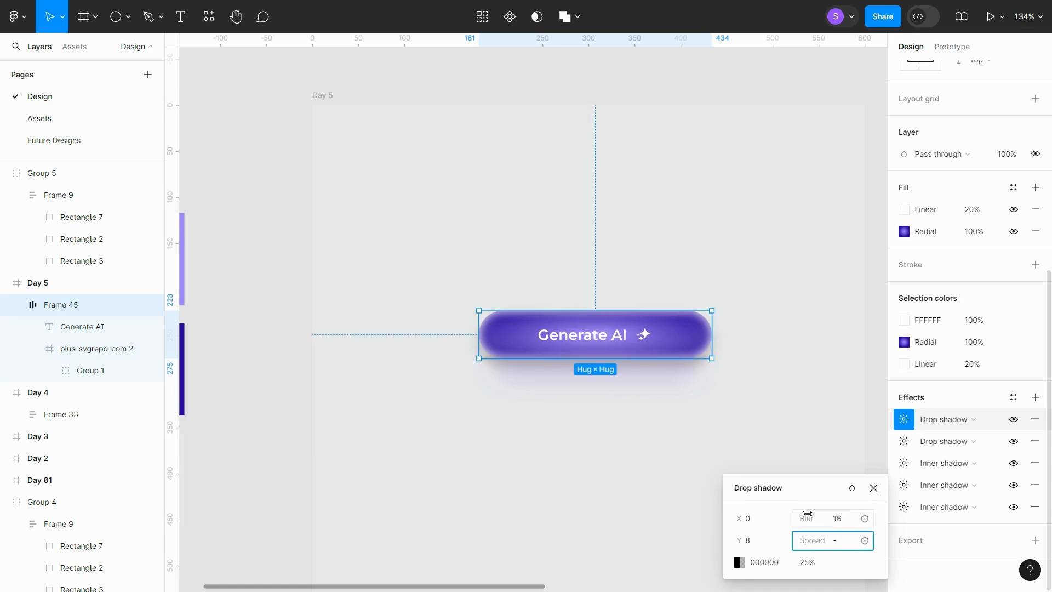
pyautogui.press('Tab')
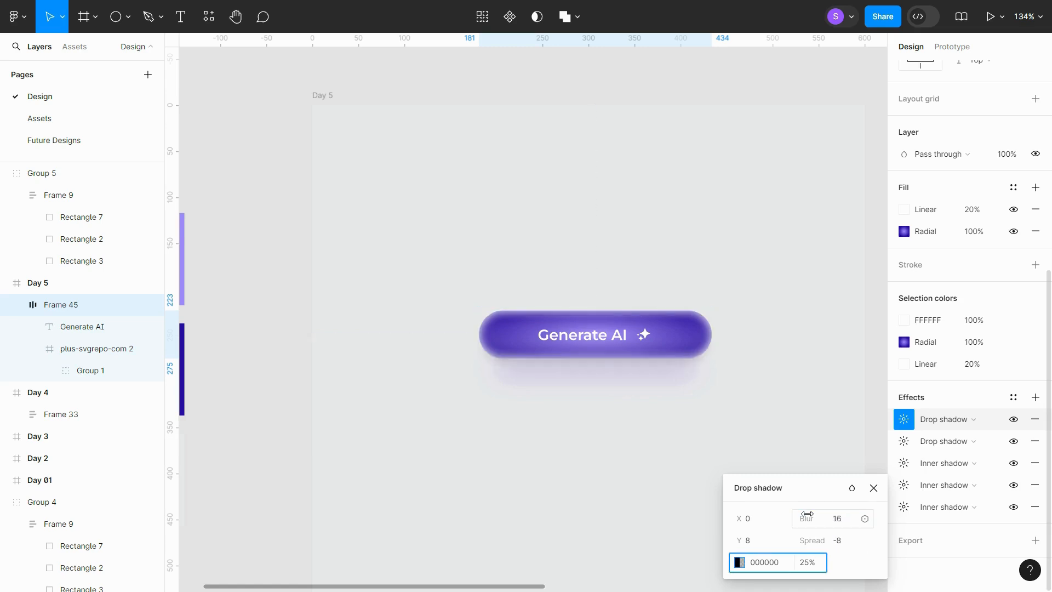
# - Set the newest drop shadow's colour to 5800FF at 12% opacity
pyautogui.write('580')
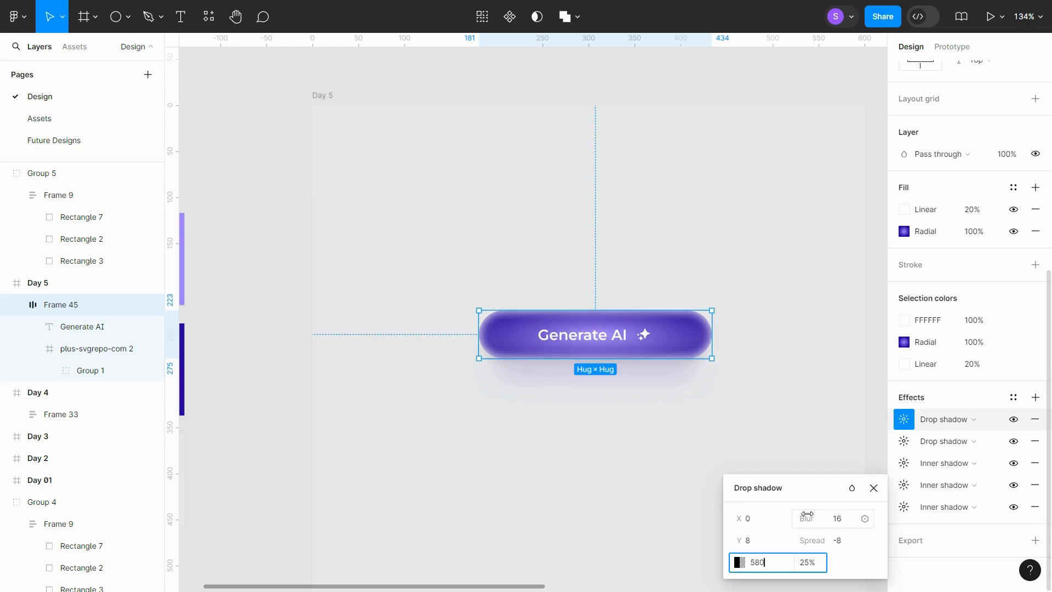
pyautogui.write('0ff')
pyautogui.press('Tab')
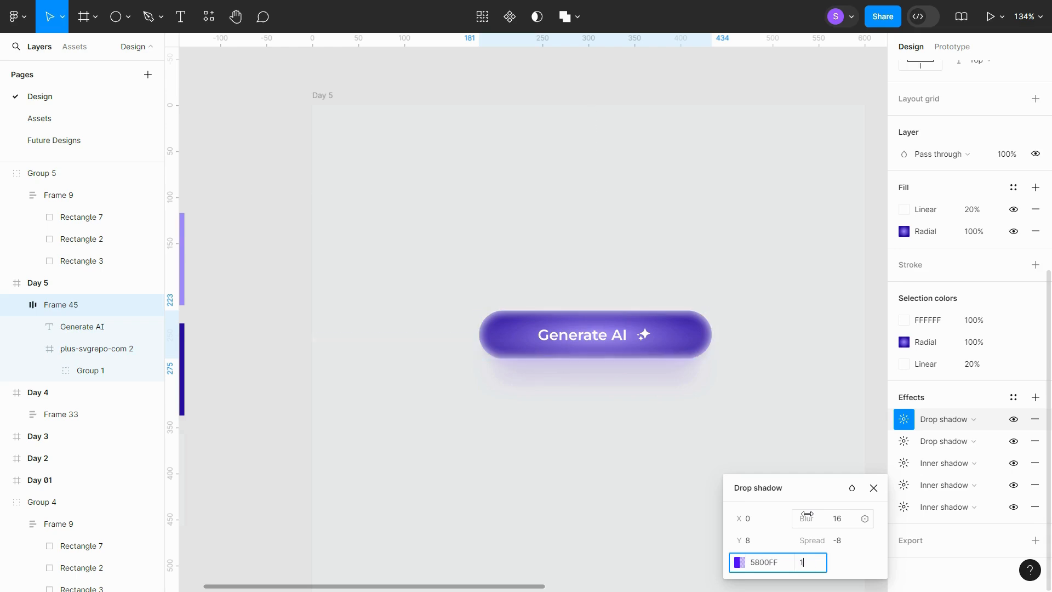
pyautogui.write('12')
pyautogui.press('Return')
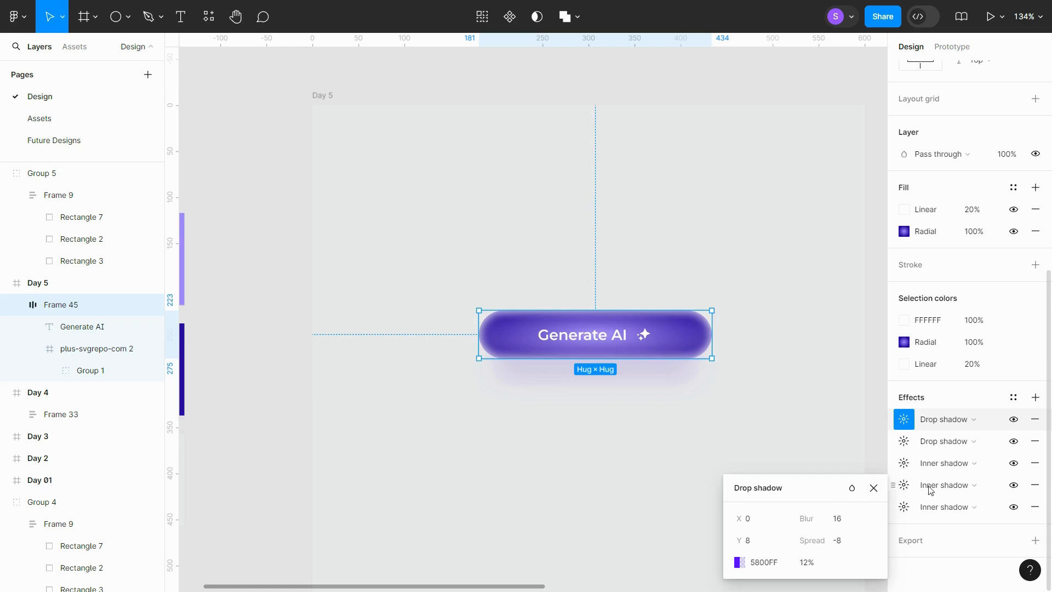
# - Add a third drop shadow to the button with Y 2 and spread -8, keeping blur at 4
pyautogui.click(1036, 397)
pyautogui.click(912, 421)
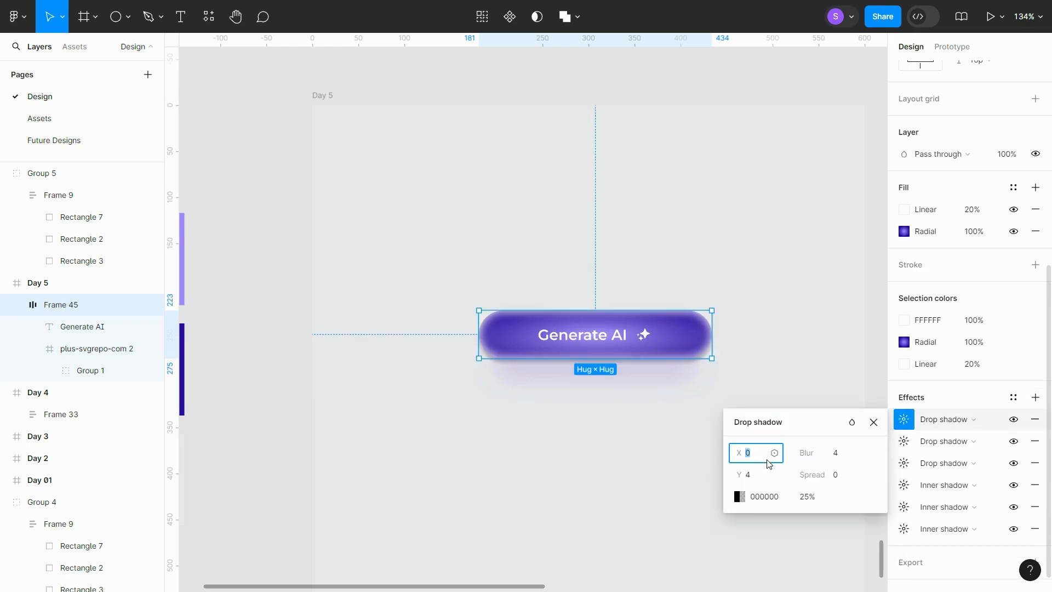
pyautogui.press('Tab')
pyautogui.press('Tab')
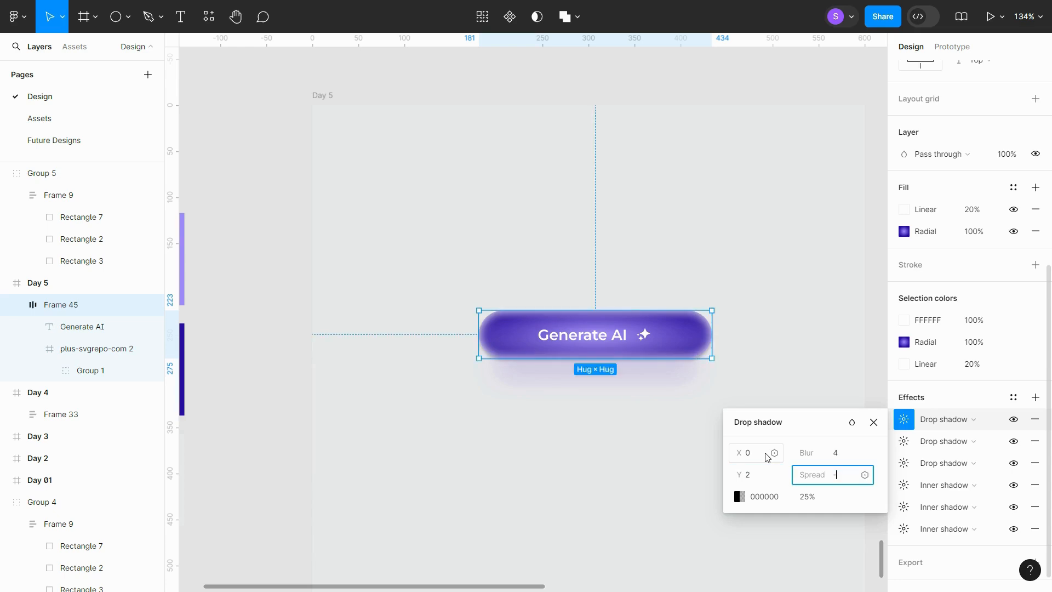
pyautogui.write('-8')
pyautogui.press('Tab')
# - Set the third drop shadow's colour to 5800FF at 8% opacity
pyautogui.write('58')
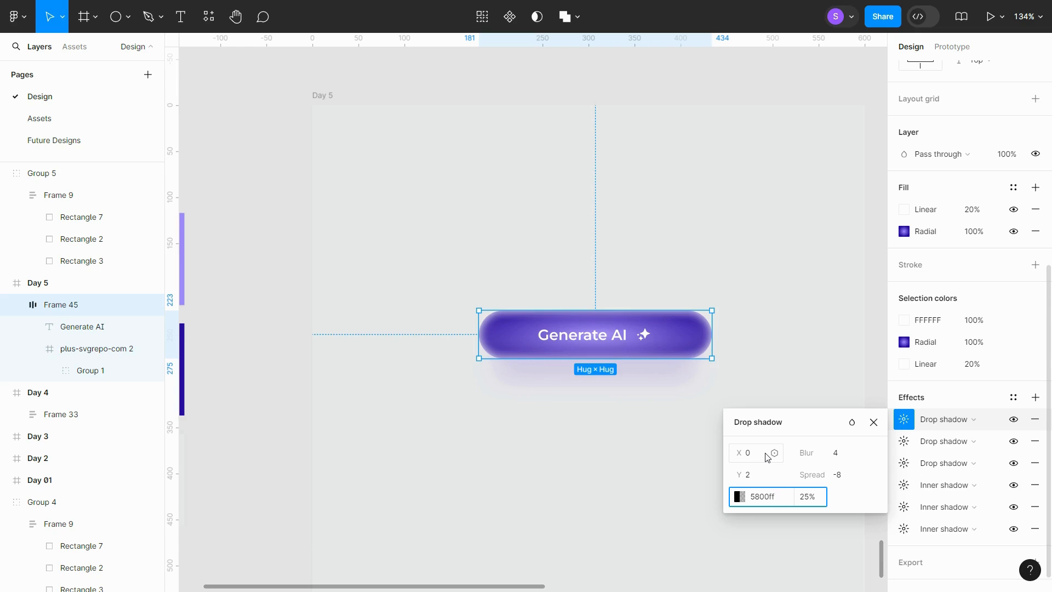
pyautogui.write('00ff')
pyautogui.press('Tab')
pyautogui.write('8')
pyautogui.press('Return')
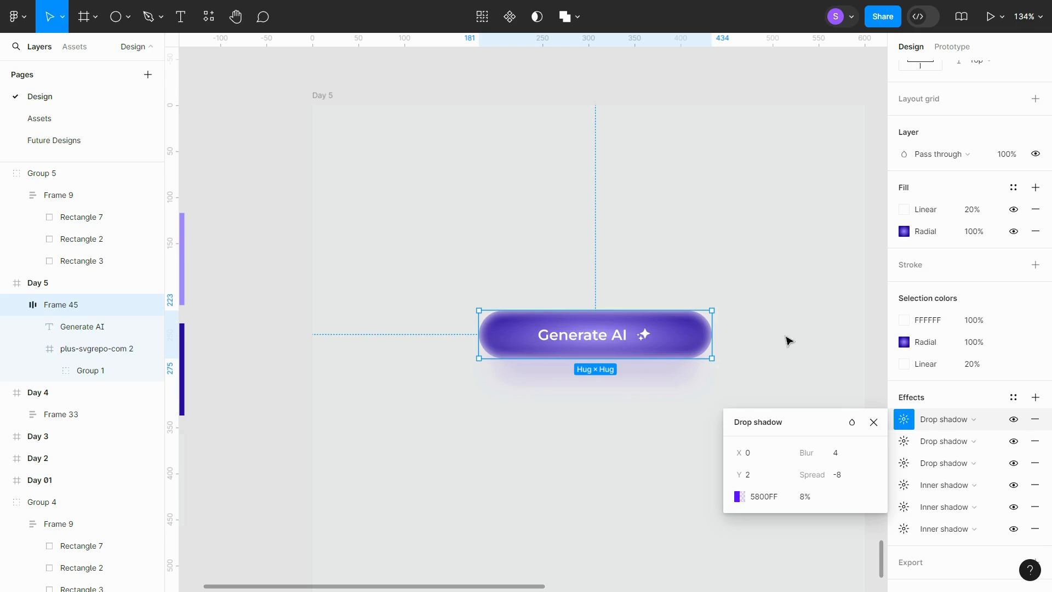
# - Draw a frame about 308 × 88 around the Generate AI button and turn off its content clipping
pyautogui.click(583, 289)
pyautogui.press('f')
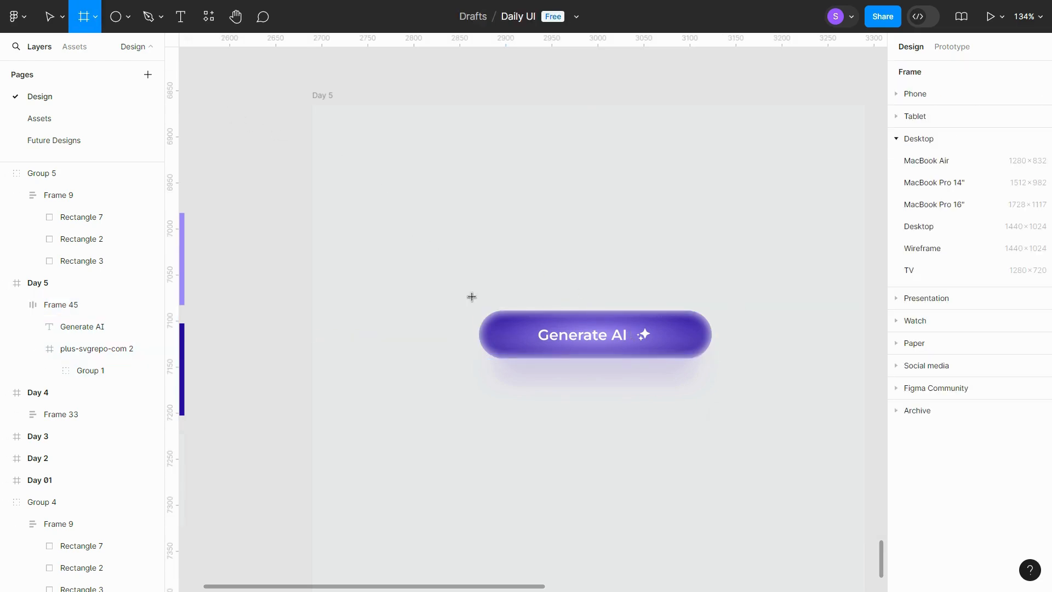
pyautogui.moveTo(454, 296)
pyautogui.mouseDown()
pyautogui.moveTo(567, 361)
pyautogui.moveTo(737, 377)
pyautogui.mouseUp()
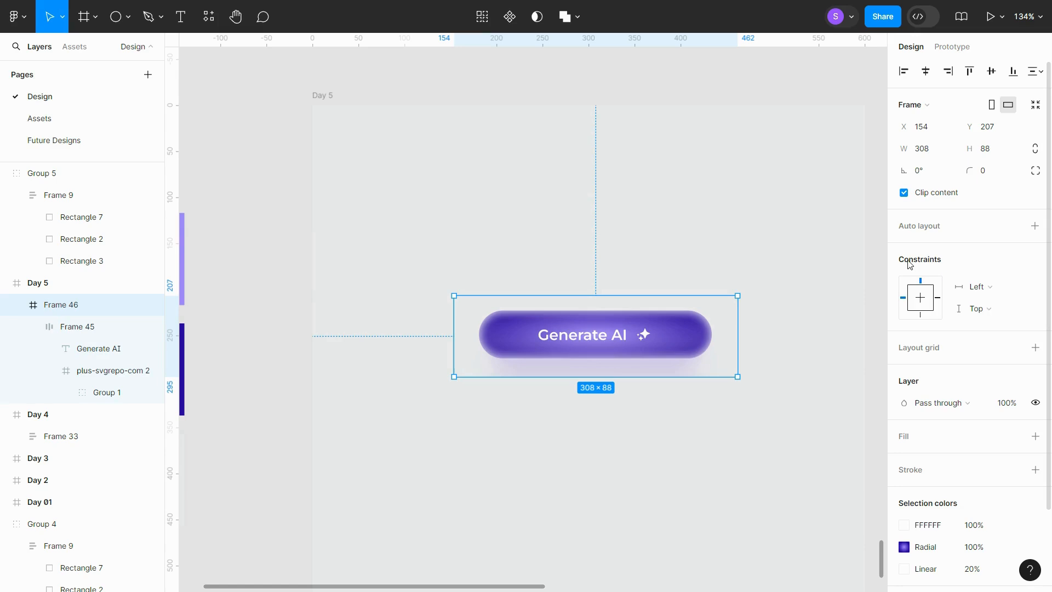
pyautogui.click(927, 196)
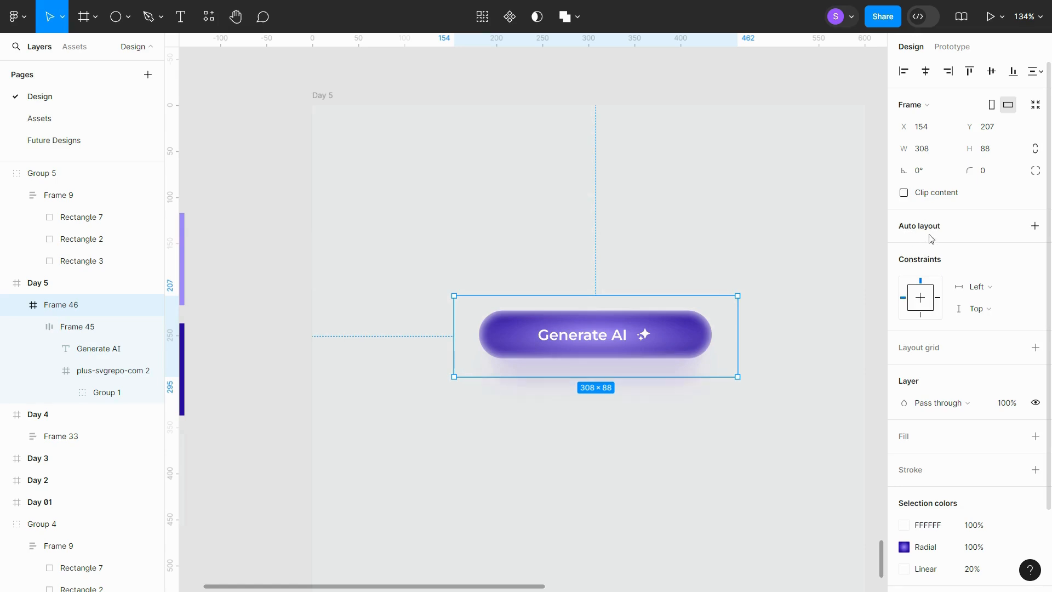
# - Apply auto layout to the outer frame with 6 horizontal and 6 vertical padding
pyautogui.click(931, 232)
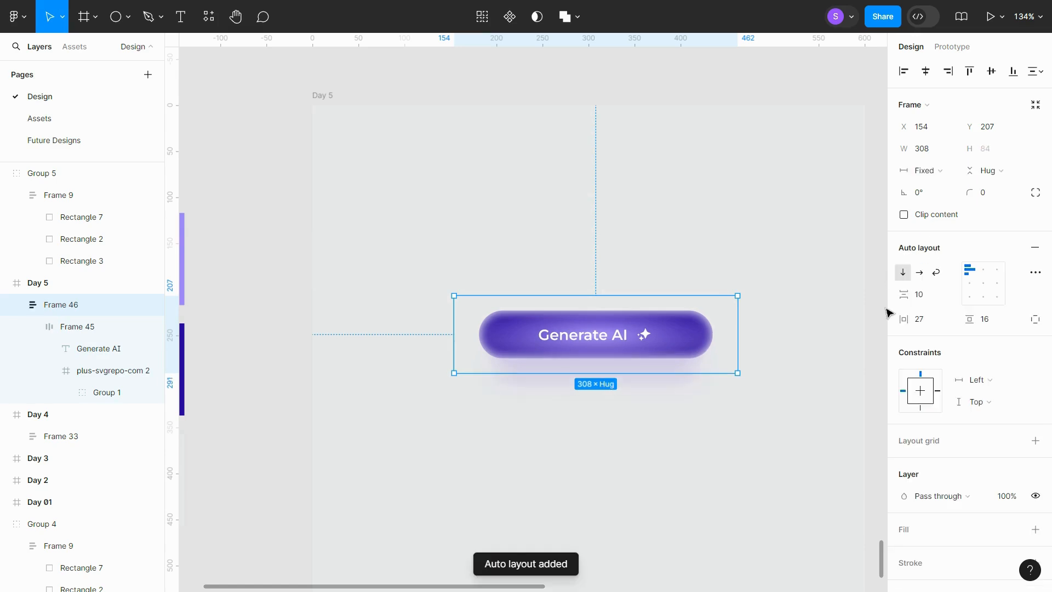
pyautogui.click(926, 321)
pyautogui.write('6')
pyautogui.press('Tab')
pyautogui.write('6')
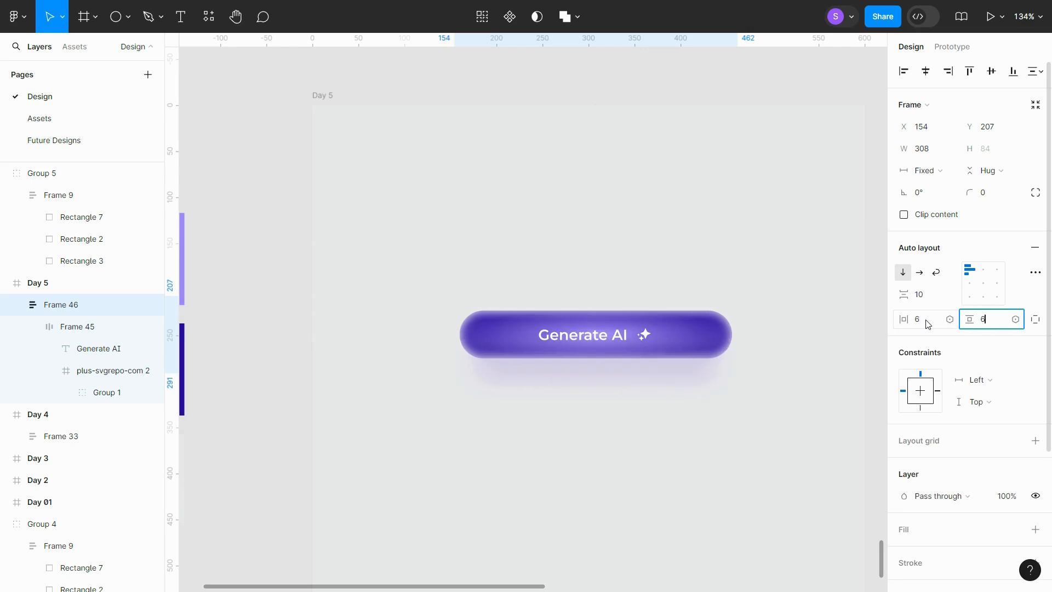
pyautogui.press('Return')
# - Add a solid 3D00FF fill at 8% opacity to the outer frame
pyautogui.scroll(-3, 904, 405)
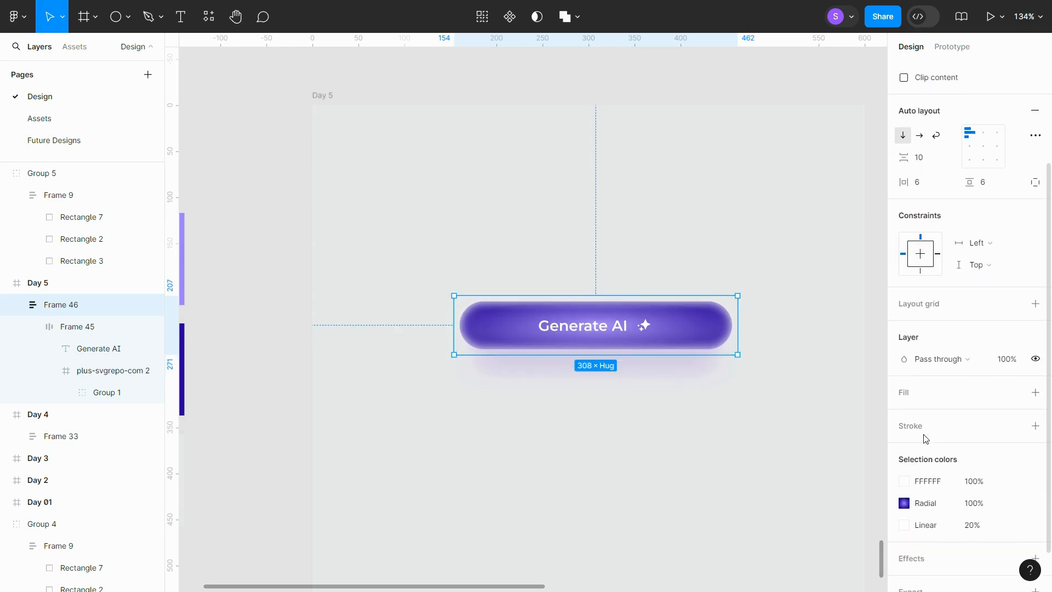
pyautogui.click(932, 402)
pyautogui.click(927, 414)
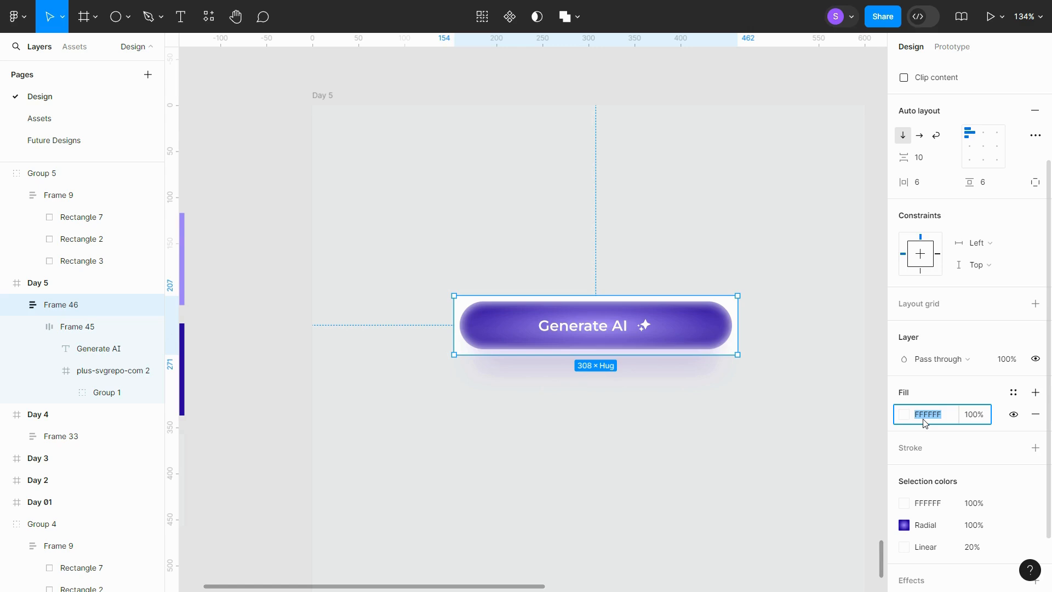
pyautogui.write('3d00ff')
pyautogui.press('Tab')
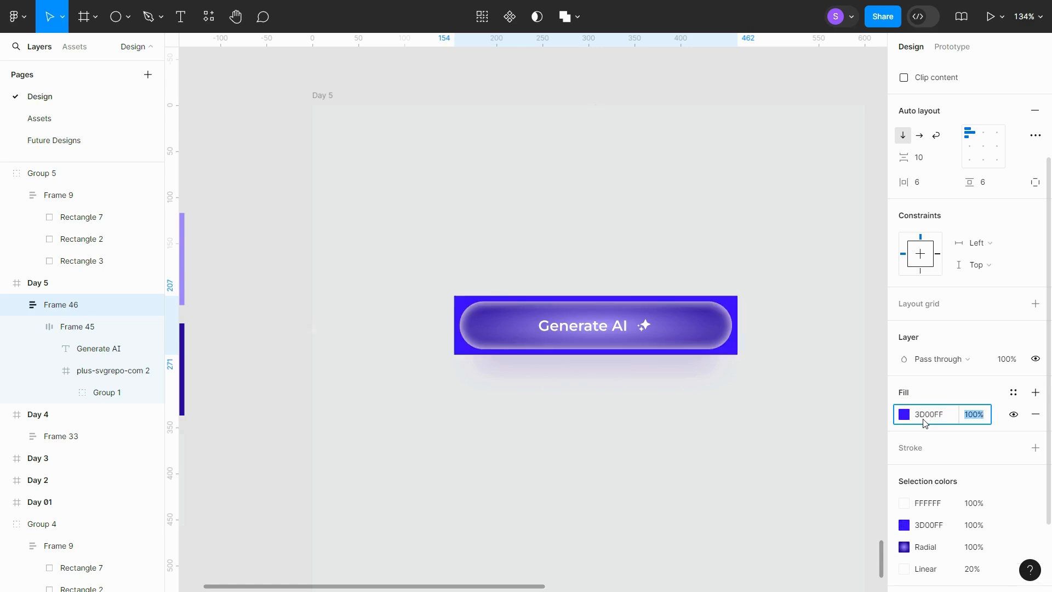
pyautogui.write('8')
pyautogui.press('Return')
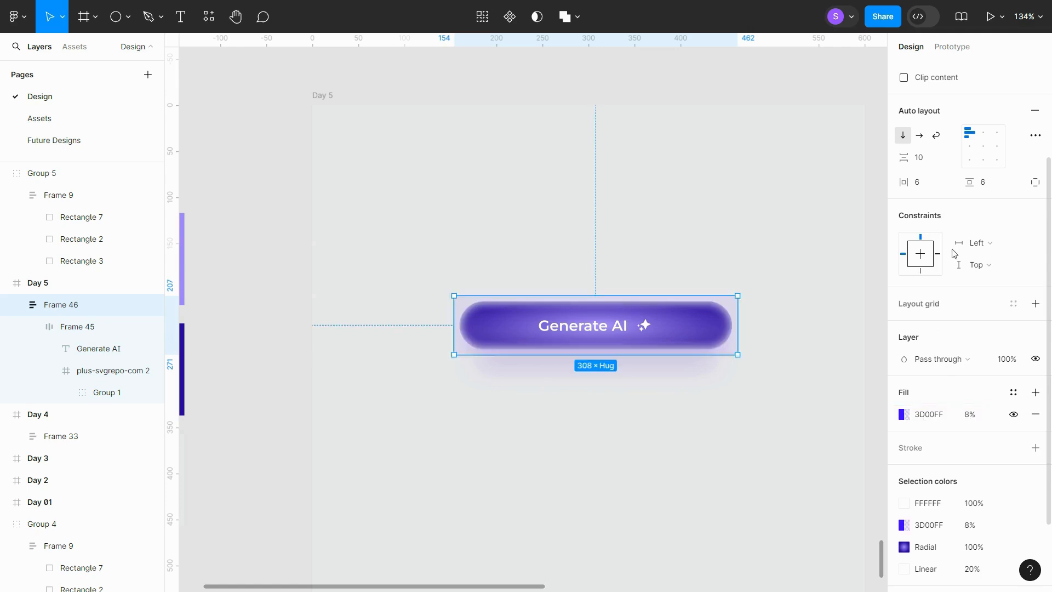
# - Round the outer frame's corners with a radius of 80
pyautogui.scroll(3, 991, 207)
pyautogui.click(997, 194)
pyautogui.write('70')
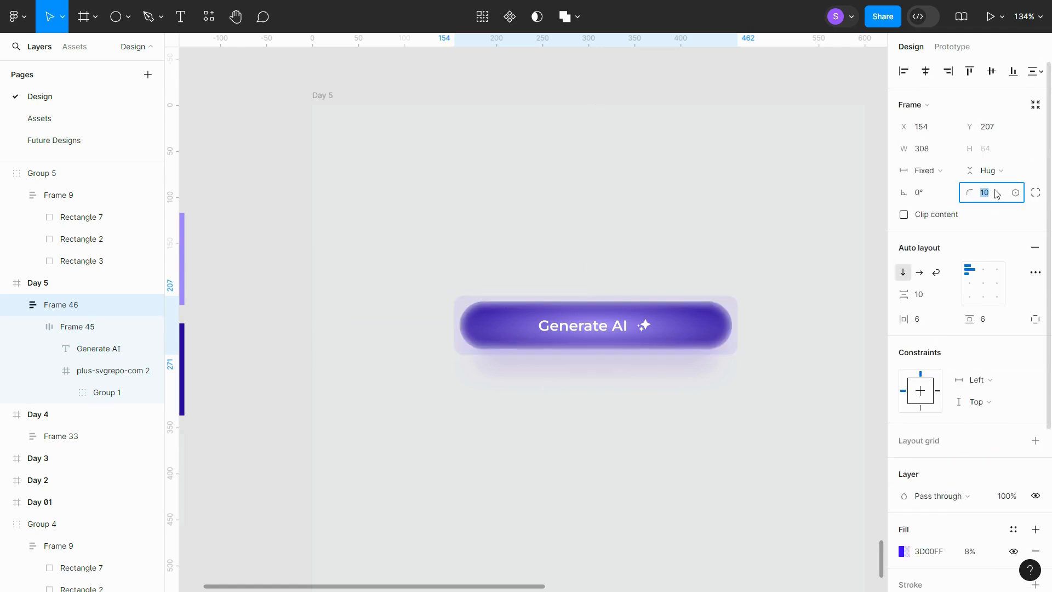
pyautogui.press('Return')
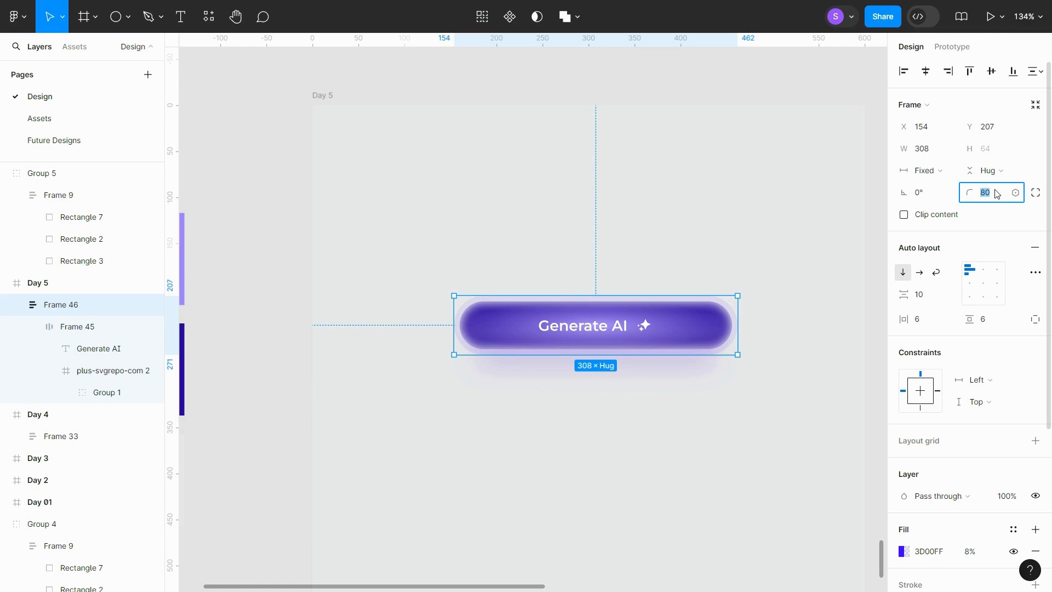
pyautogui.click(607, 231)
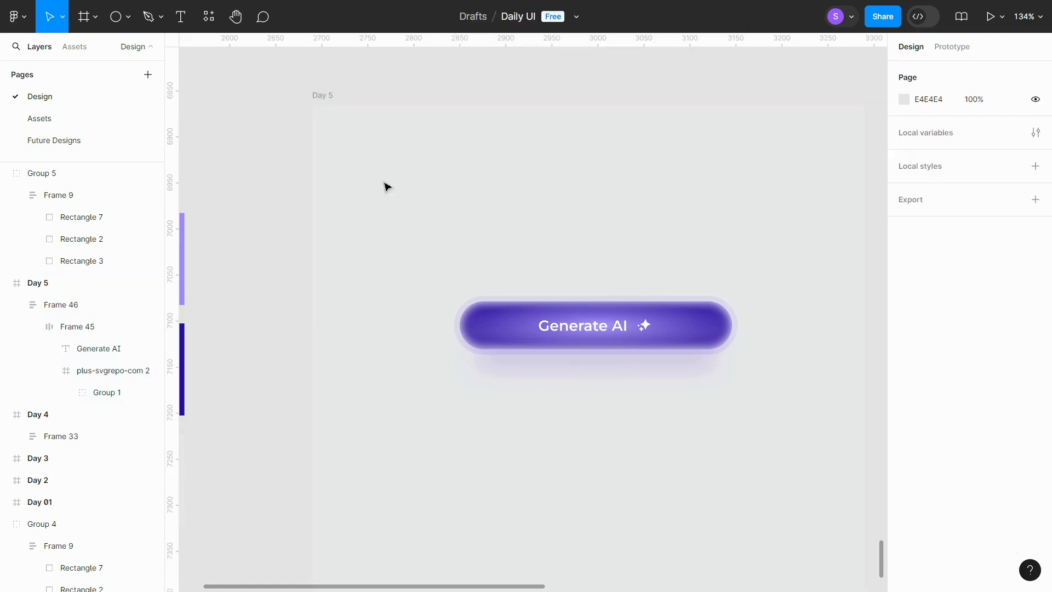
# - Centre the outer button frame horizontally and vertically within the Day 5 frame
pyautogui.click(611, 307)
pyautogui.click(926, 72)
pyautogui.click(992, 72)
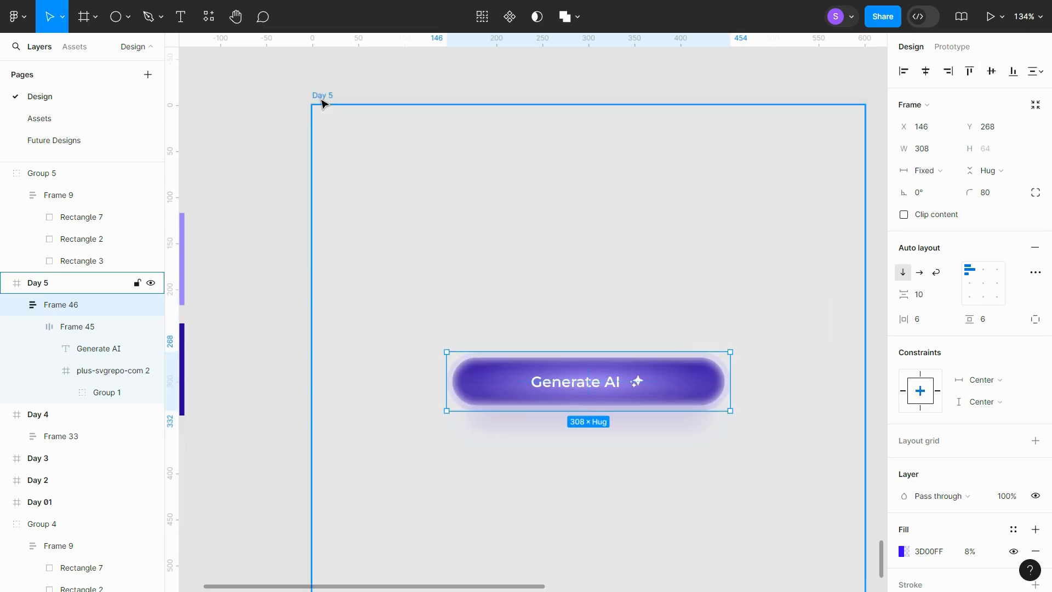
# - Present the Day 5 frame as a full-screen prototype with responsive zoom to review the button
pyautogui.click(323, 96)
pyautogui.click(991, 16)
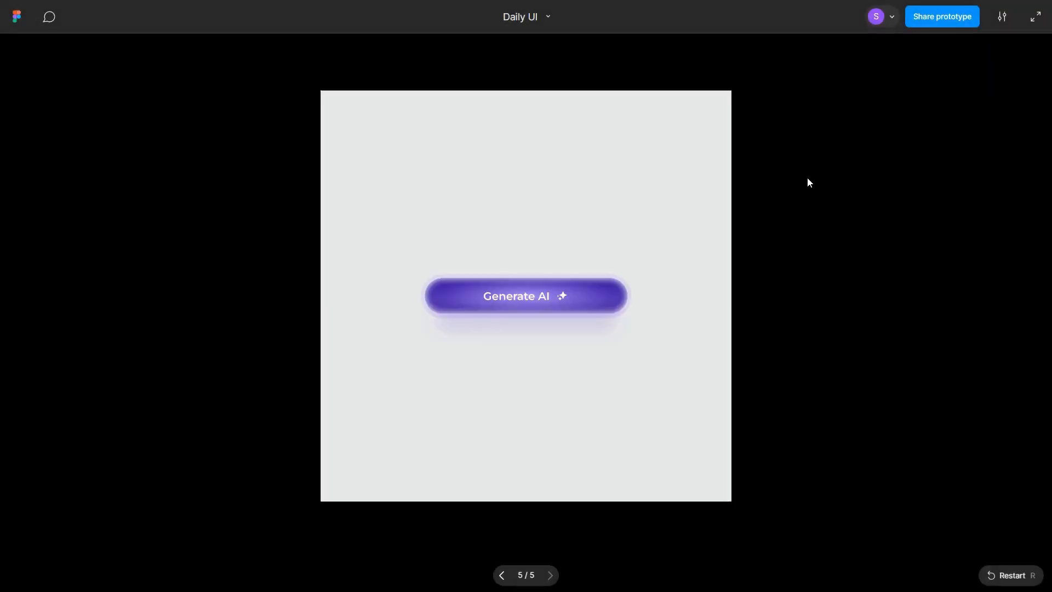
pyautogui.press('f')
pyautogui.press('z')
pyautogui.press('z')
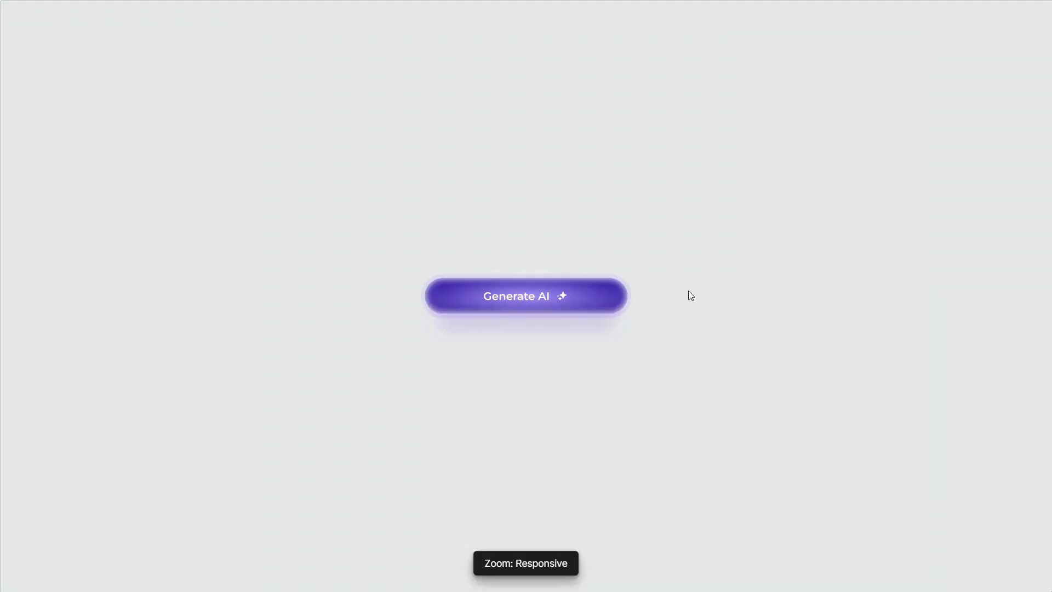